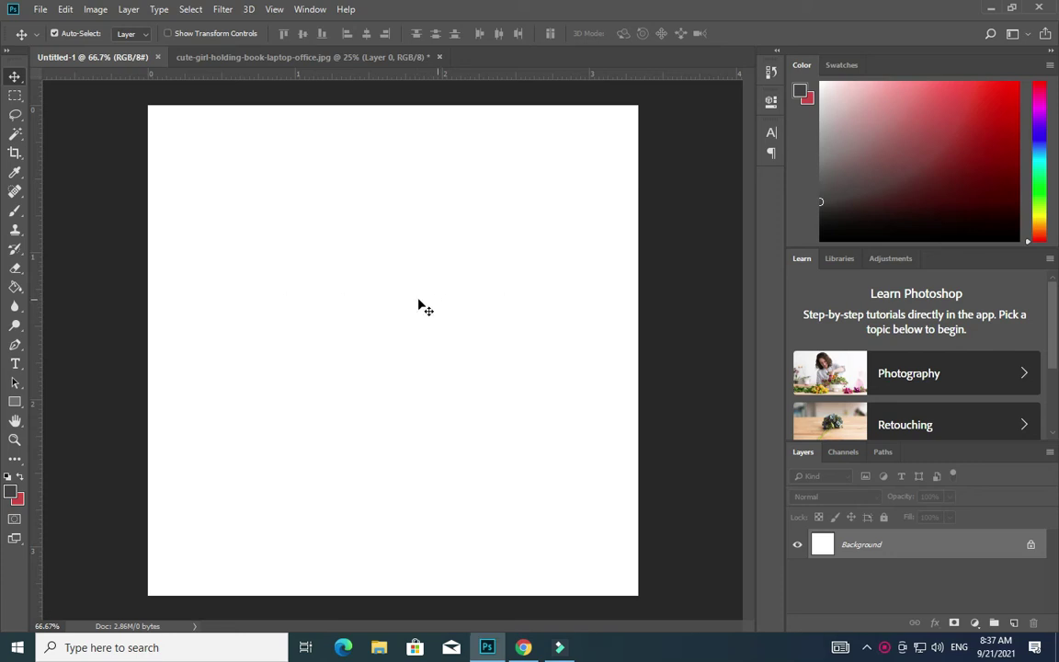
Back on the blank square poster, draw a dark rectangle near the canvas top.
{"action": "left_click", "coordinate": [222, 58]}
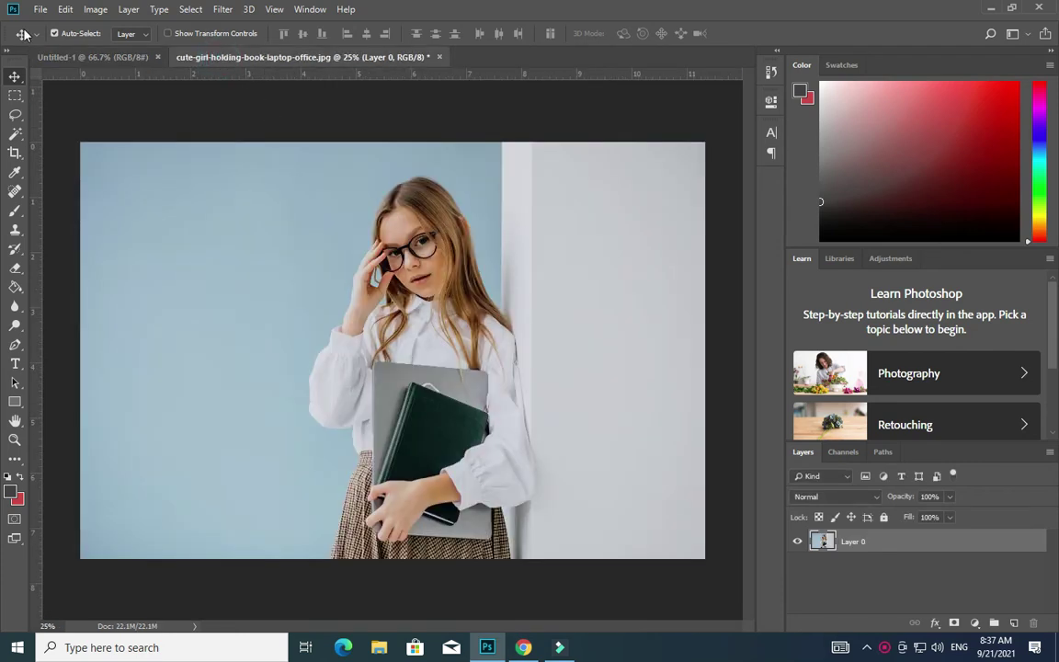
{"action": "left_click", "coordinate": [66, 58]}
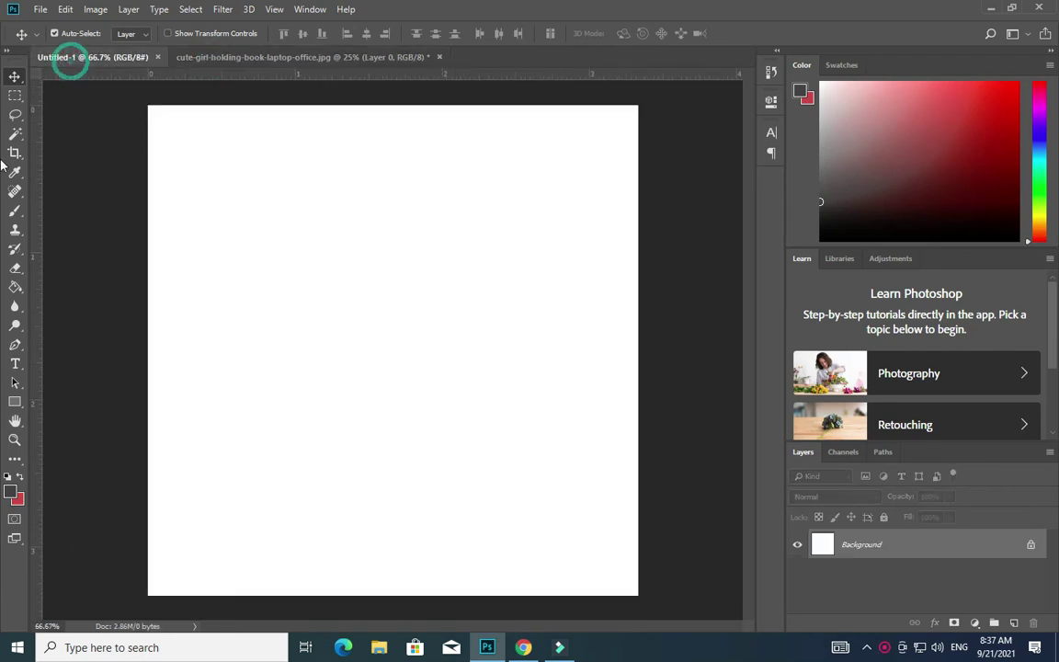
{"action": "left_click", "coordinate": [14, 402]}
{"action": "left_click_drag", "start_coordinate": [338, 177], "coordinate": [503, 274]}
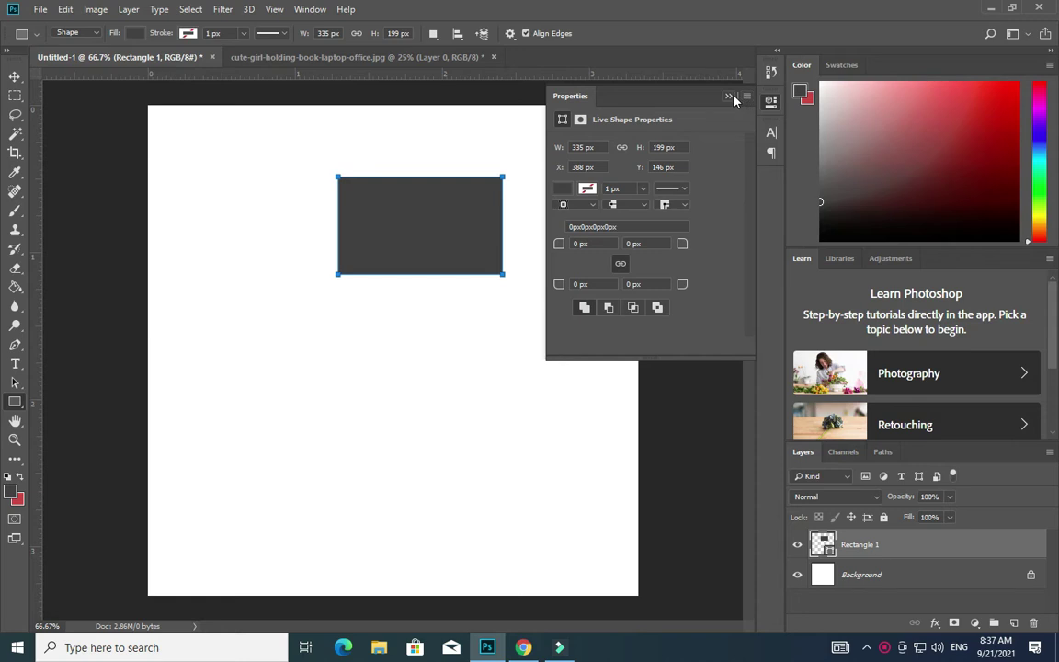
{"action": "left_click", "coordinate": [729, 96]}
Scale and rotate the dark rectangle into a wide diagonal band across the top-right corner.
{"action": "left_click", "coordinate": [15, 76]}
{"action": "left_click", "coordinate": [402, 239]}
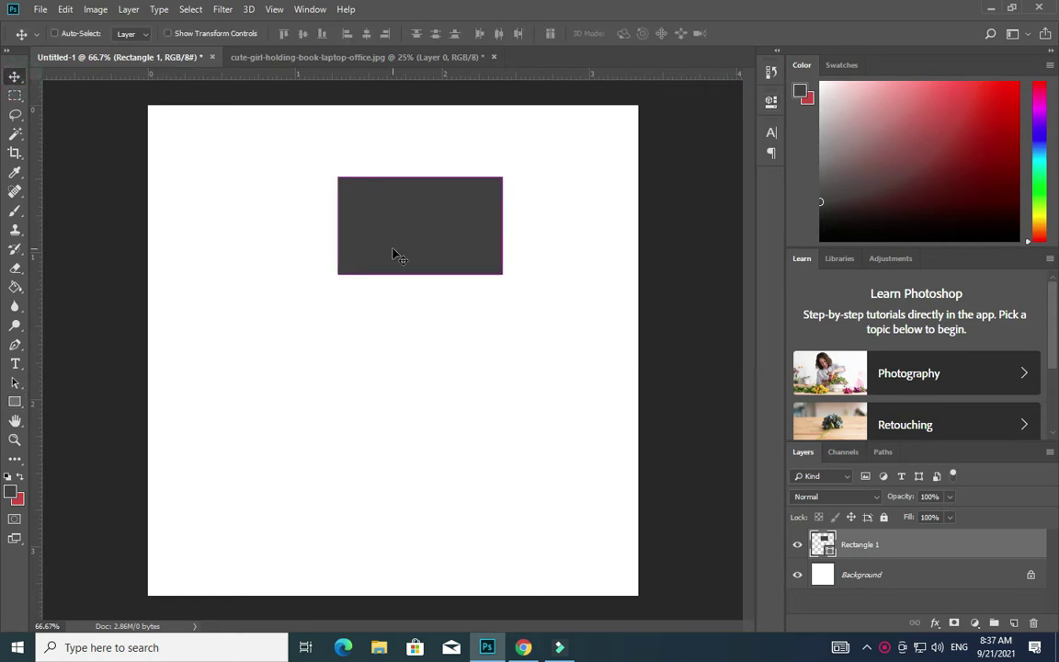
{"action": "key", "text": "ctrl+t"}
{"action": "left_click_drag", "start_coordinate": [420, 268], "coordinate": [420, 317]}
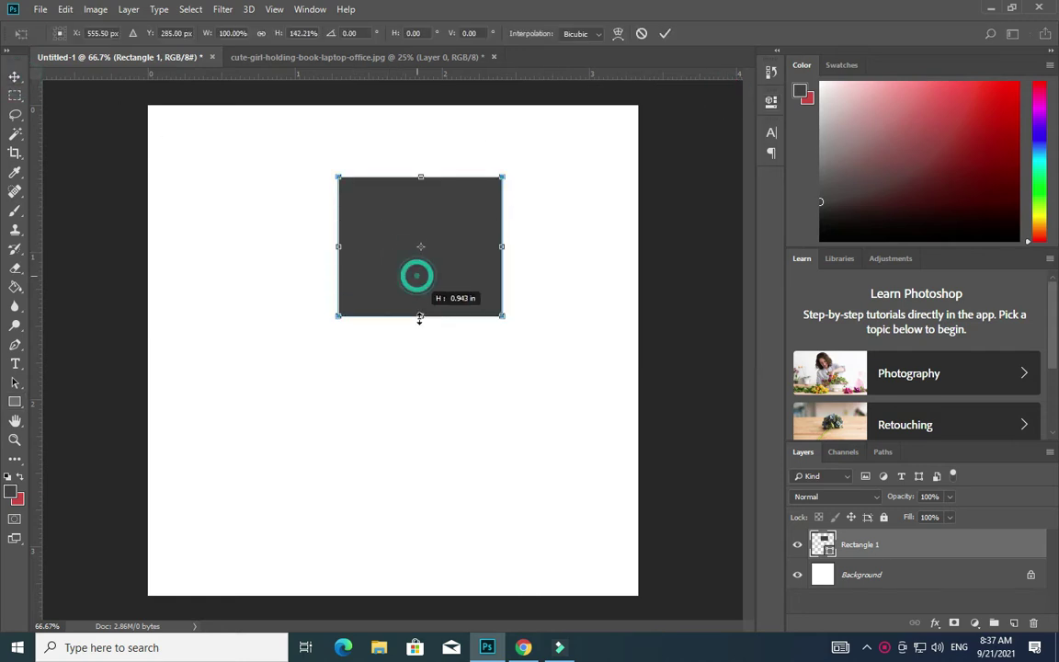
{"action": "left_click_drag", "start_coordinate": [338, 245], "coordinate": [284, 245]}
{"action": "left_click_drag", "start_coordinate": [564, 209], "coordinate": [565, 313]}
{"action": "mouse_move", "coordinate": [462, 277]}
{"action": "left_mouse_down"}
{"action": "mouse_move", "coordinate": [537, 140]}
{"action": "mouse_move", "coordinate": [522, 129]}
{"action": "mouse_move", "coordinate": [659, 257]}
{"action": "left_mouse_up"}
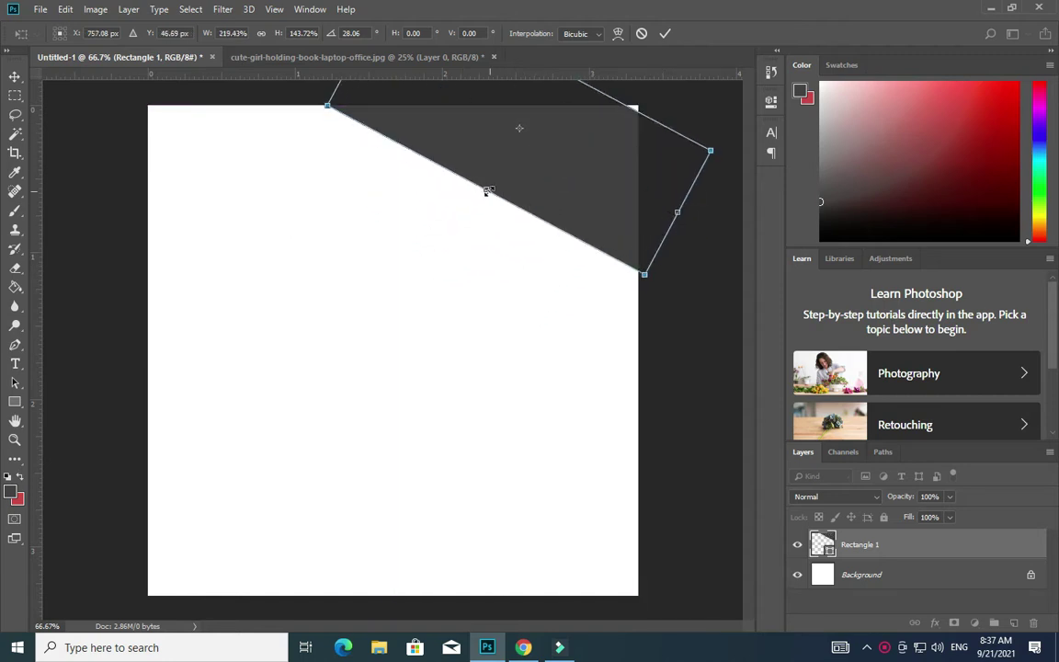
{"action": "left_click_drag", "start_coordinate": [487, 190], "coordinate": [452, 256]}
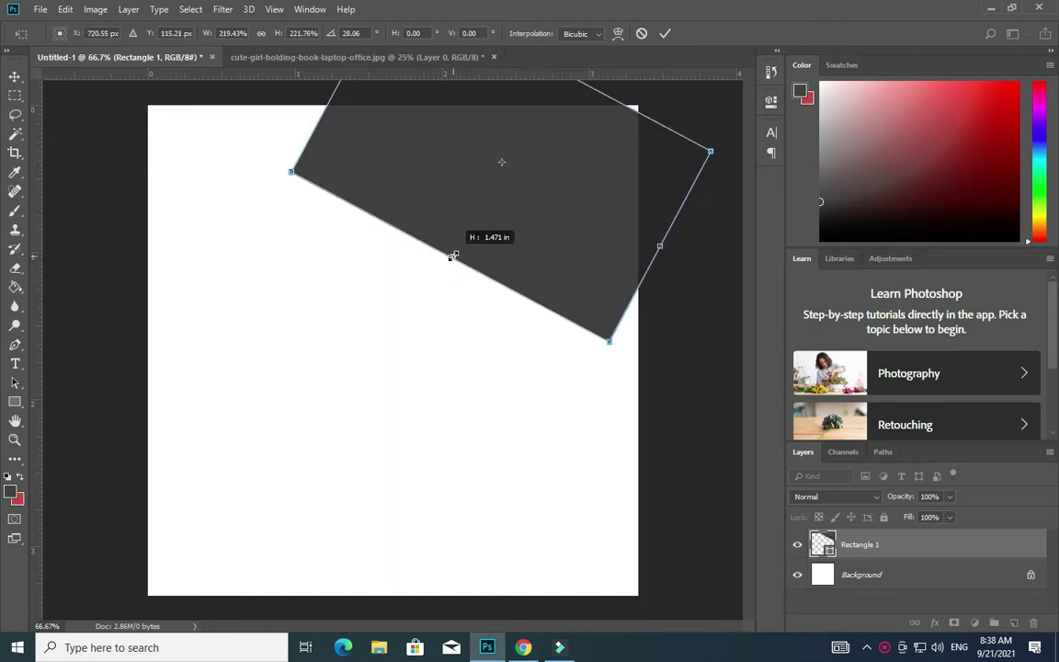
{"action": "left_click_drag", "start_coordinate": [659, 245], "coordinate": [692, 265]}
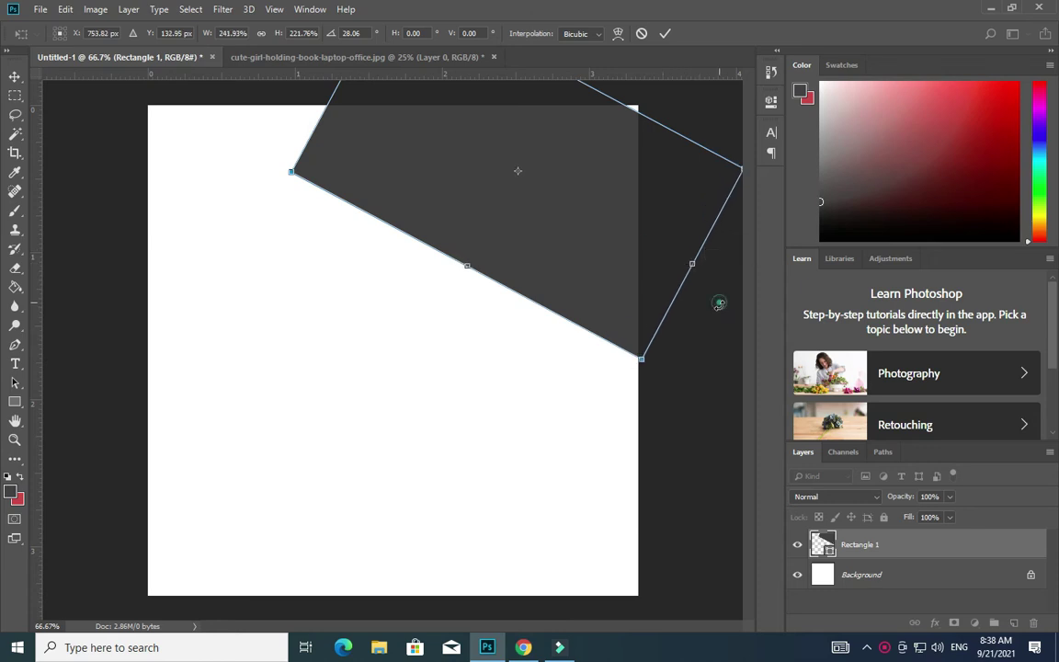
{"action": "left_click_drag", "start_coordinate": [720, 303], "coordinate": [695, 387]}
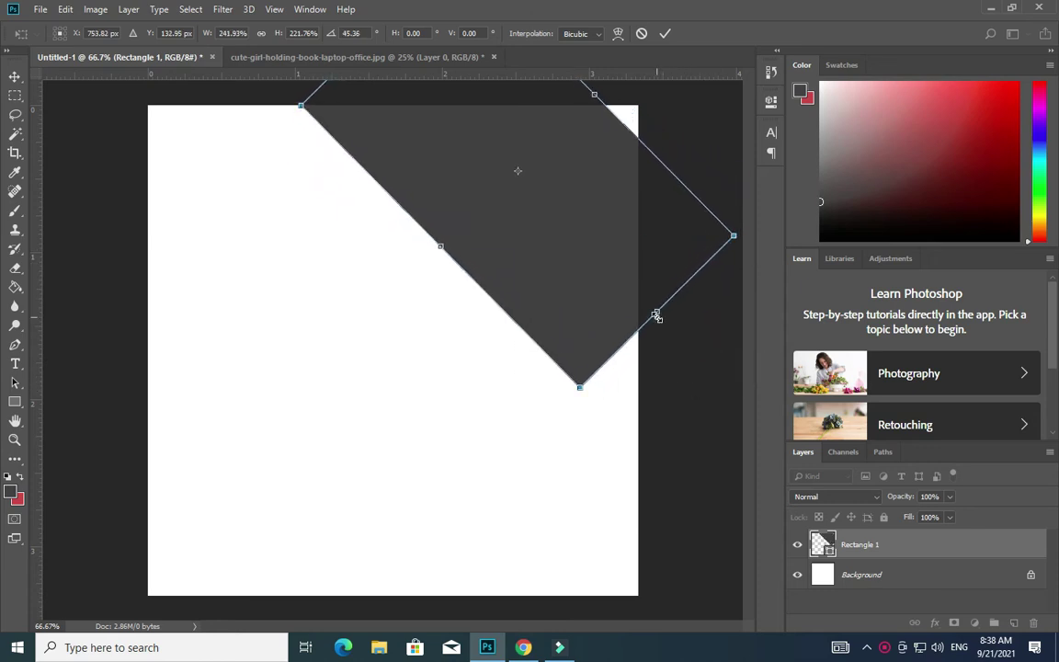
{"action": "mouse_move", "coordinate": [655, 315]}
{"action": "left_mouse_down"}
{"action": "mouse_move", "coordinate": [706, 349]}
{"action": "mouse_move", "coordinate": [717, 318]}
{"action": "left_mouse_up"}
{"action": "left_click_drag", "start_coordinate": [589, 280], "coordinate": [604, 218]}
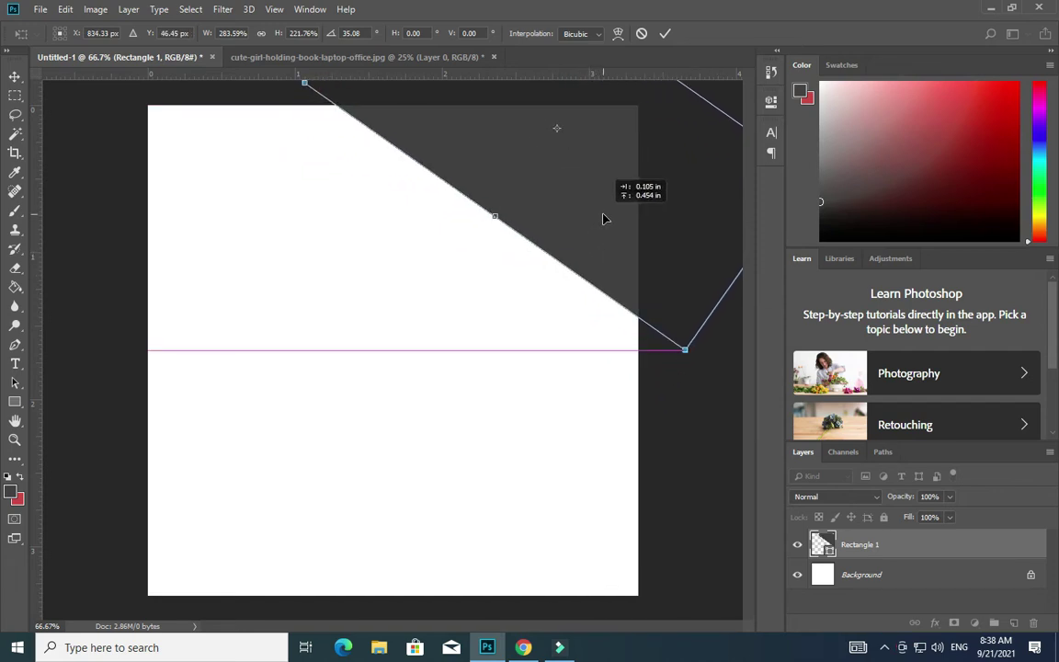
Commit the top band and place a duplicate of it in the bottom-left corner.
{"action": "key", "text": "Return"}
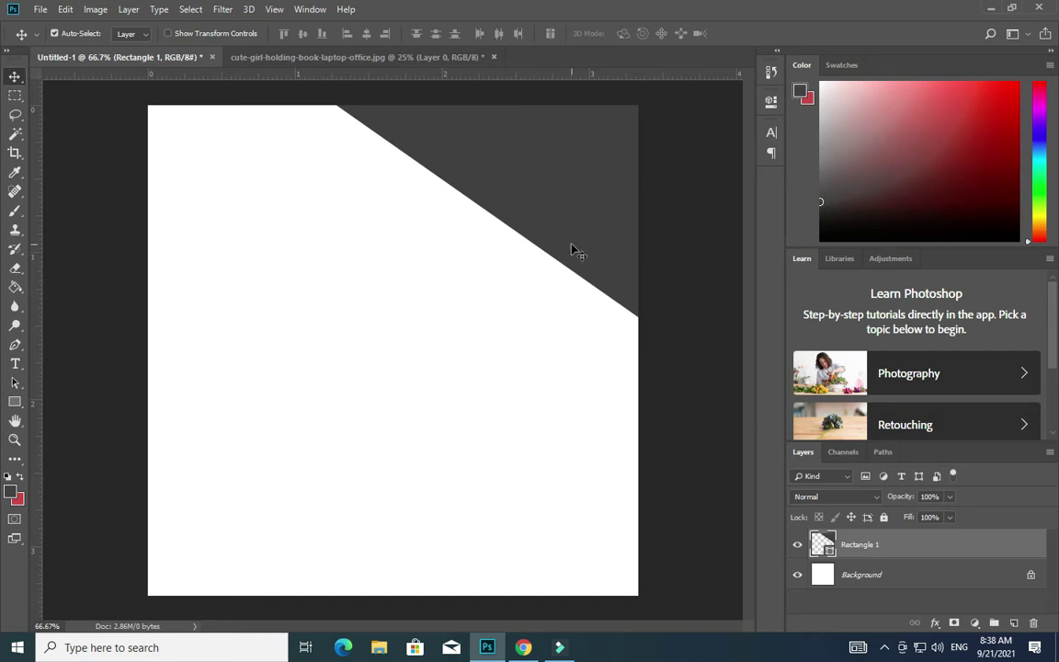
{"action": "left_click_drag", "start_coordinate": [558, 250], "coordinate": [340, 436]}
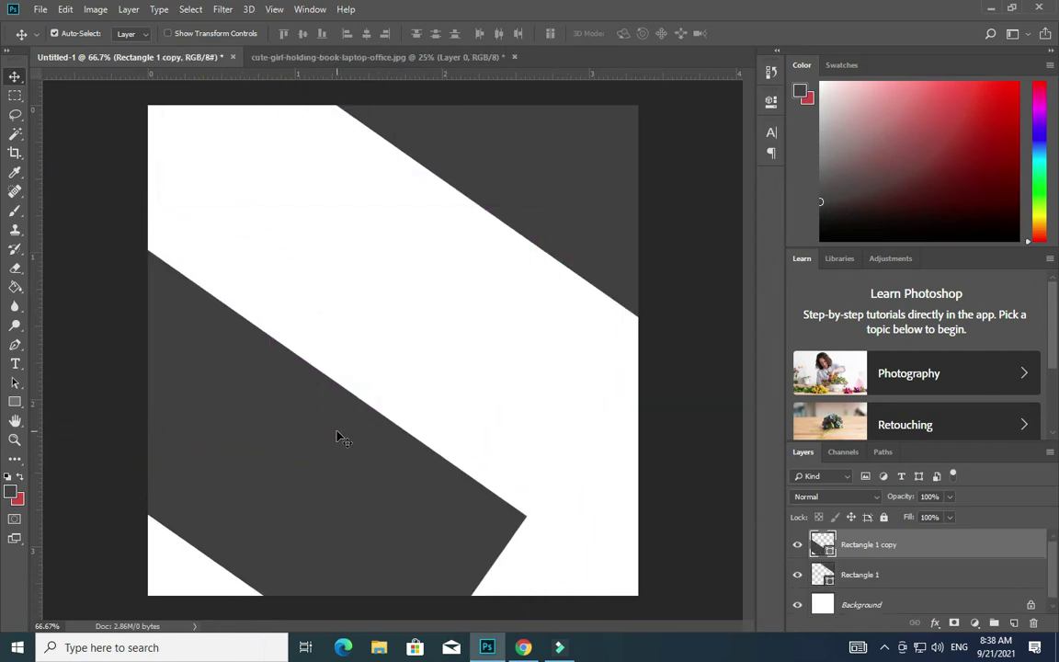
{"action": "key", "text": "ctrl+t"}
{"action": "key", "text": "Return"}
{"action": "left_click_drag", "start_coordinate": [317, 388], "coordinate": [260, 550]}
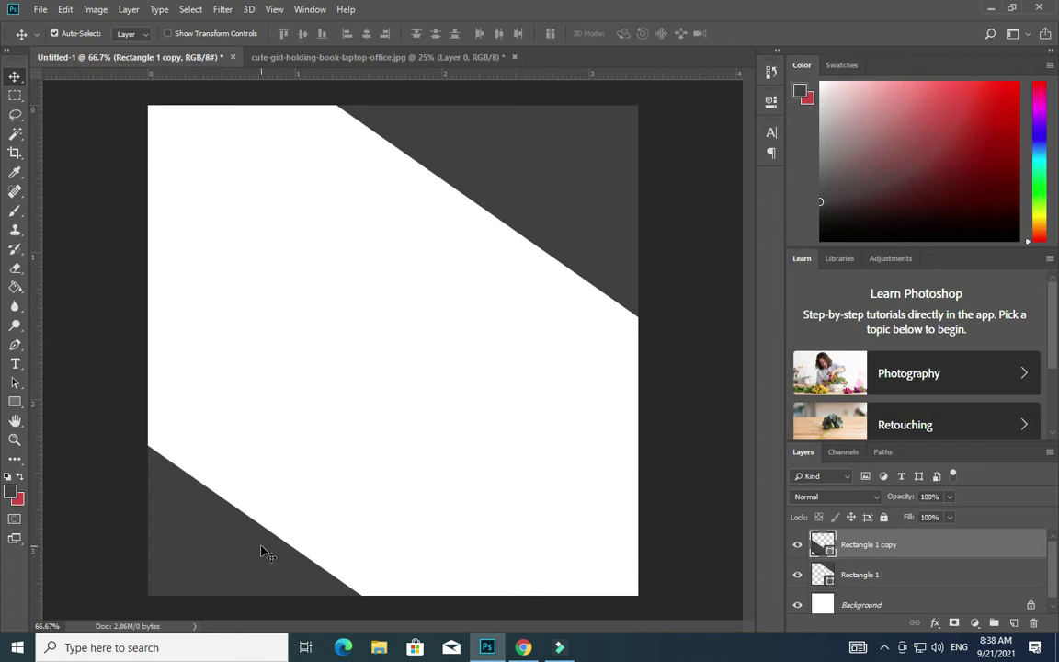
{"action": "left_click", "coordinate": [427, 432]}
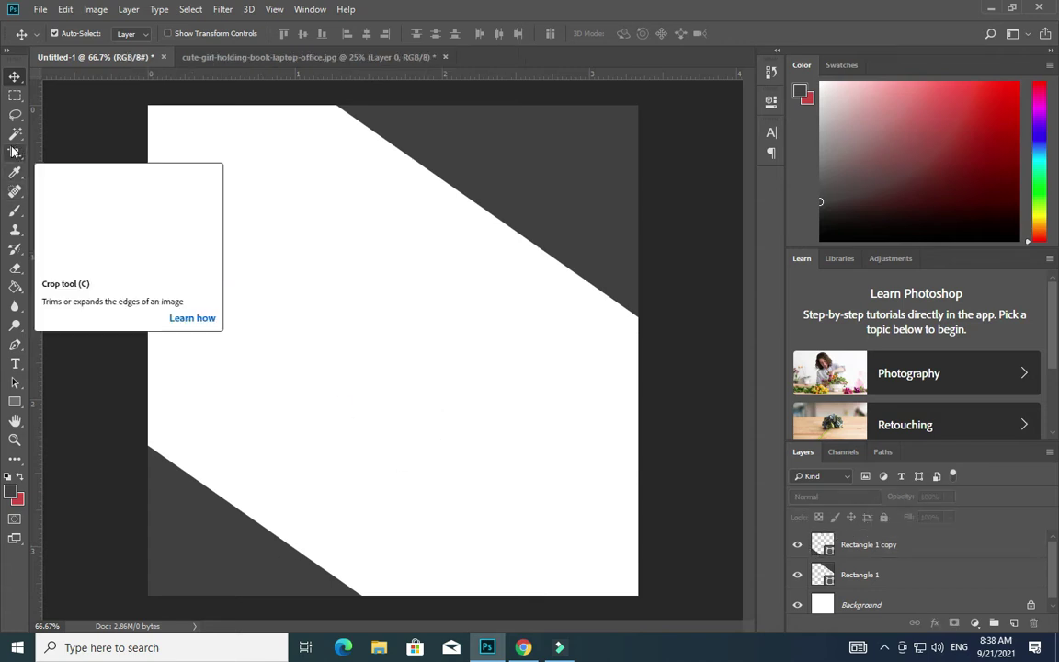
Select the Rectangle 1 layer and make red the foreground colour.
{"action": "left_click", "coordinate": [867, 568]}
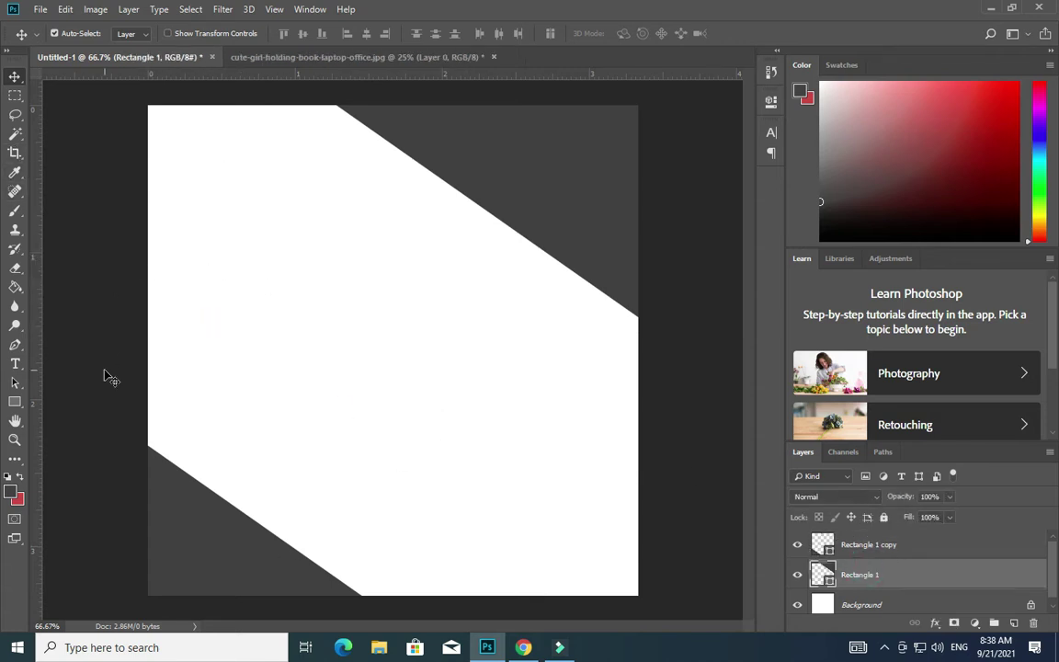
{"action": "left_click", "coordinate": [19, 476]}
{"action": "left_click", "coordinate": [15, 402]}
Draw an upright rectangle in the white area and fill it red.
{"action": "left_click_drag", "start_coordinate": [383, 282], "coordinate": [491, 466]}
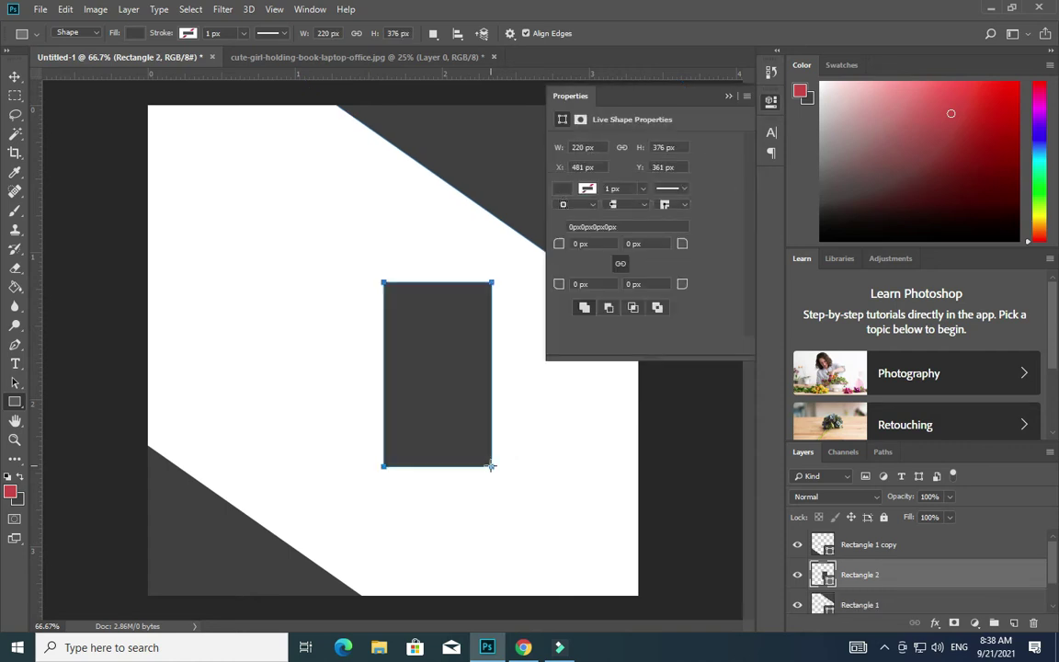
{"action": "left_click", "coordinate": [729, 97]}
{"action": "double_click", "coordinate": [826, 577]}
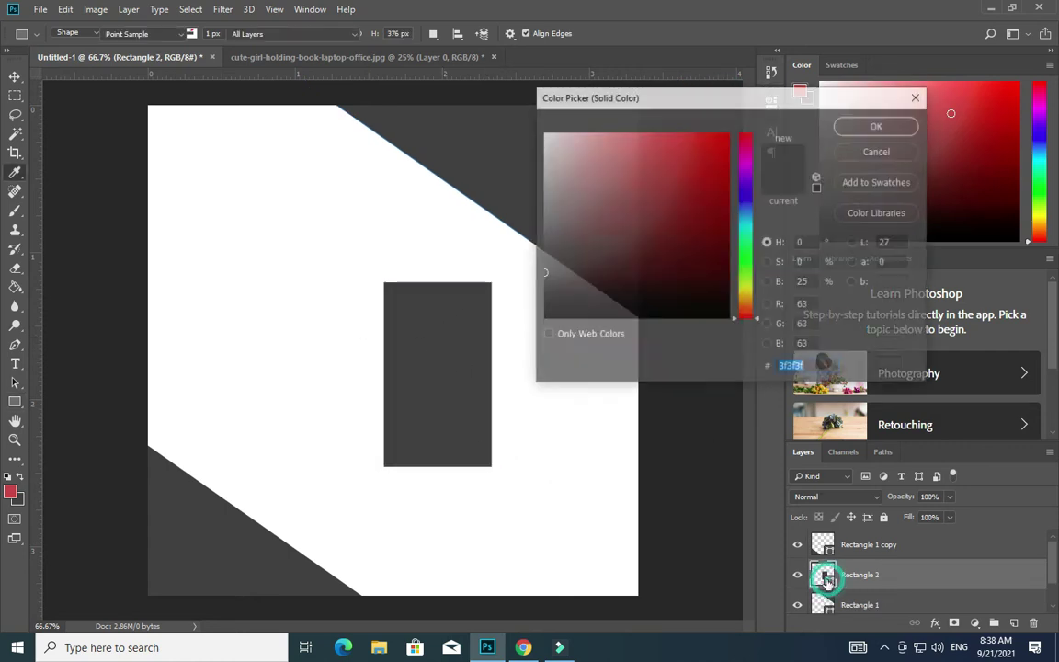
{"action": "left_click", "coordinate": [706, 143]}
{"action": "left_click", "coordinate": [874, 123]}
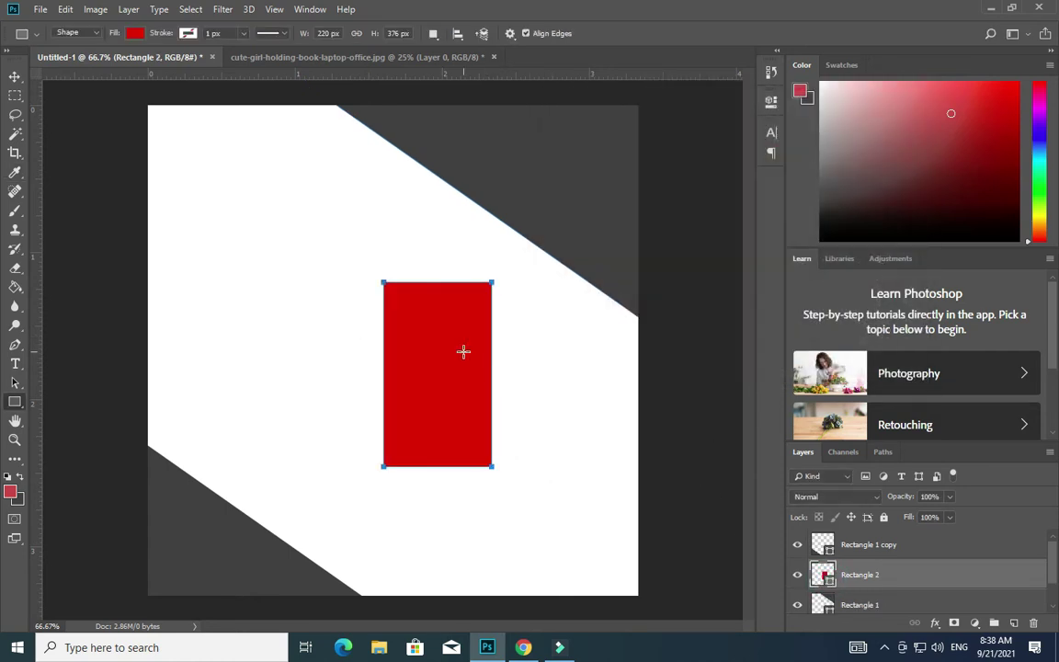
Enlarge the red rectangle, tilt it about 9.5 degrees, and extend it past the canvas bottom.
{"action": "key", "text": "ctrl+t"}
{"action": "left_click_drag", "start_coordinate": [492, 466], "coordinate": [649, 593]}
{"action": "mouse_move", "coordinate": [517, 536]}
{"action": "left_mouse_down"}
{"action": "mouse_move", "coordinate": [407, 538]}
{"action": "mouse_move", "coordinate": [515, 549]}
{"action": "left_mouse_up"}
{"action": "left_click_drag", "start_coordinate": [519, 291], "coordinate": [533, 186]}
{"action": "left_click_drag", "start_coordinate": [713, 310], "coordinate": [689, 353]}
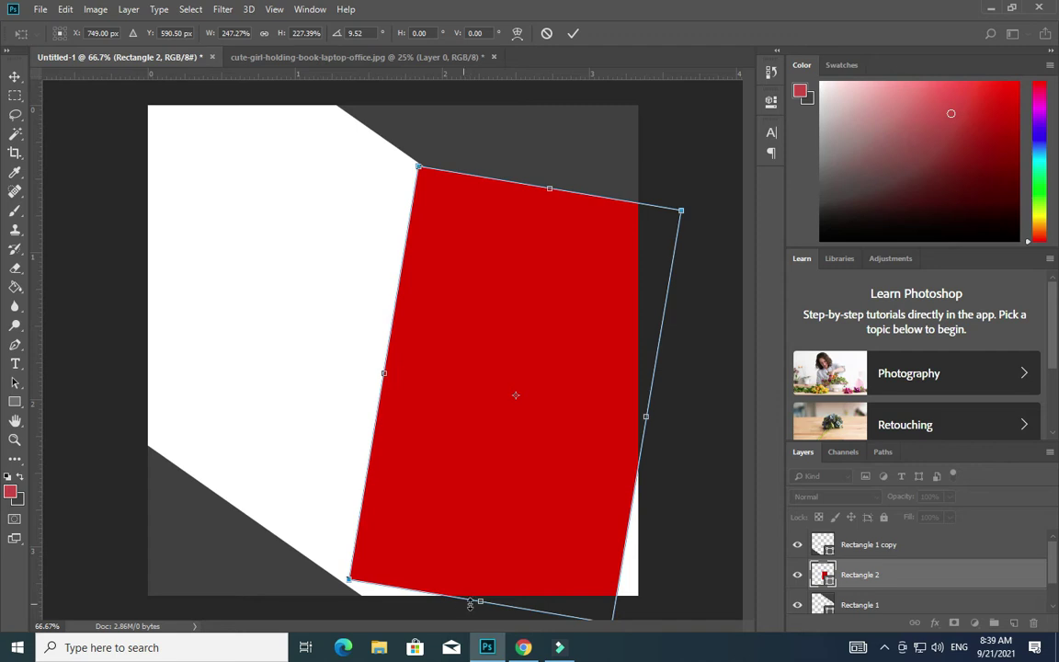
{"action": "left_click_drag", "start_coordinate": [475, 603], "coordinate": [455, 654]}
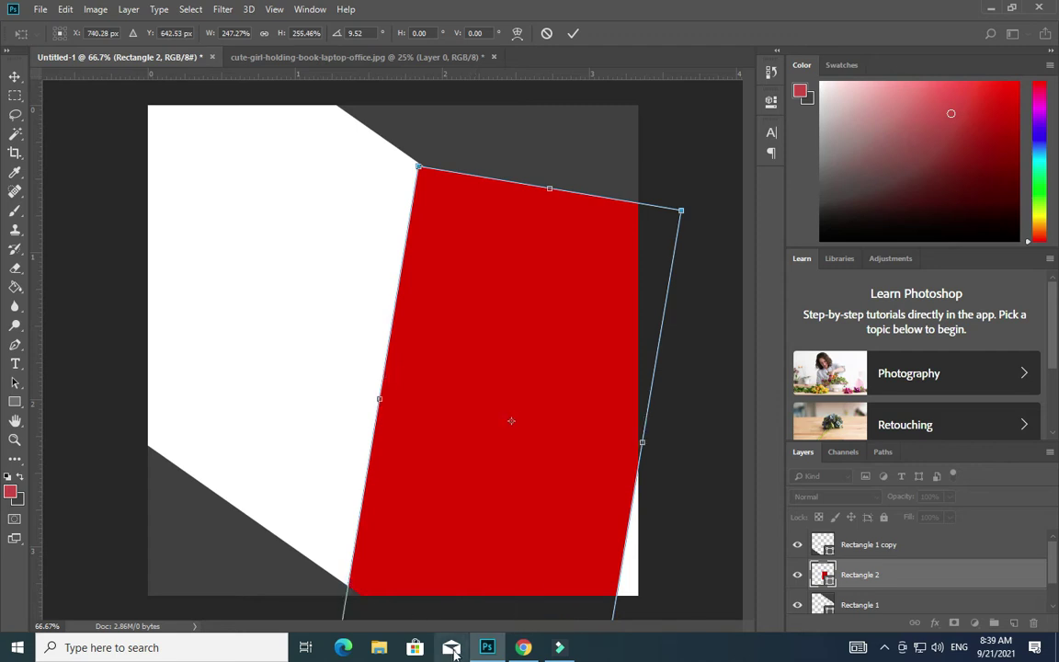
{"action": "key", "text": "Return"}
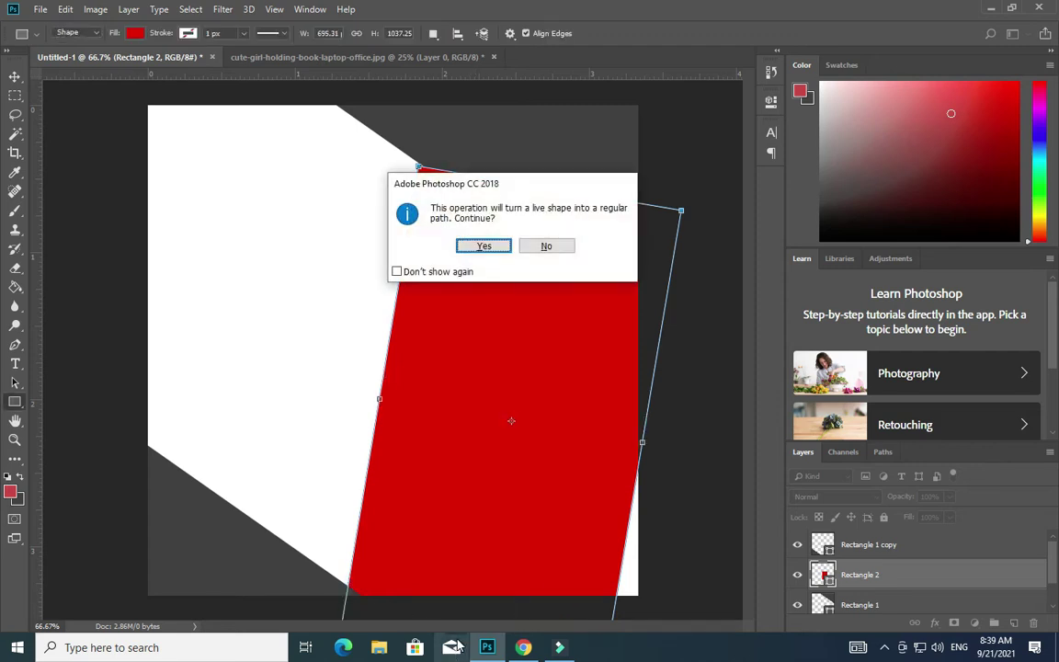
Decline path conversion, then raise, widen, lengthen and tilt the red panel about 7 degrees.
{"action": "left_click", "coordinate": [567, 252]}
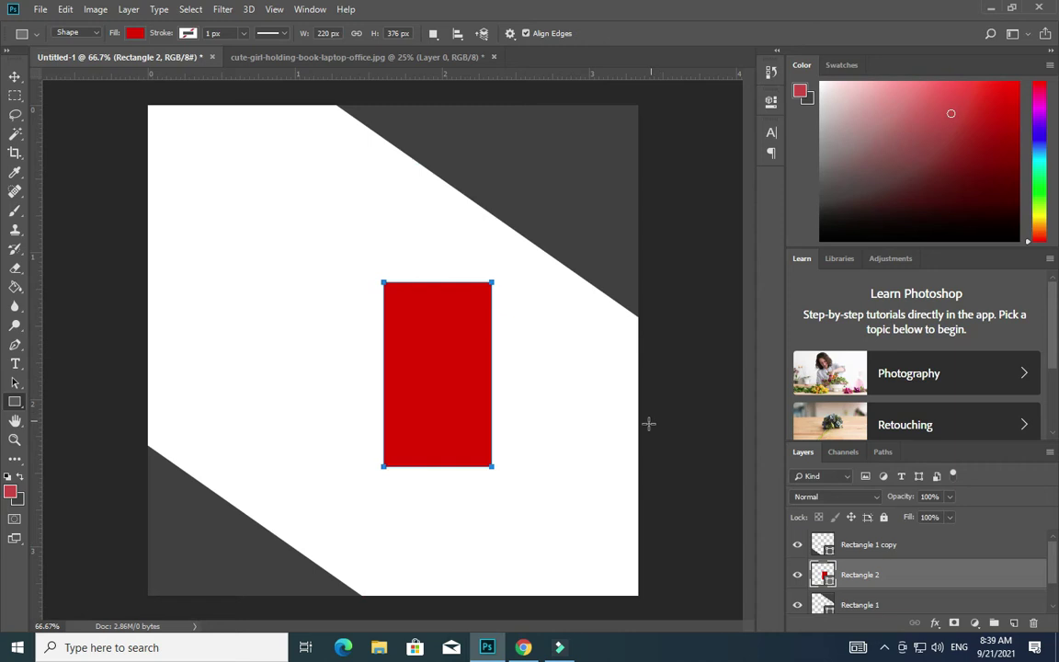
{"action": "key", "text": "ctrl+t"}
{"action": "left_click_drag", "start_coordinate": [438, 282], "coordinate": [438, 160]}
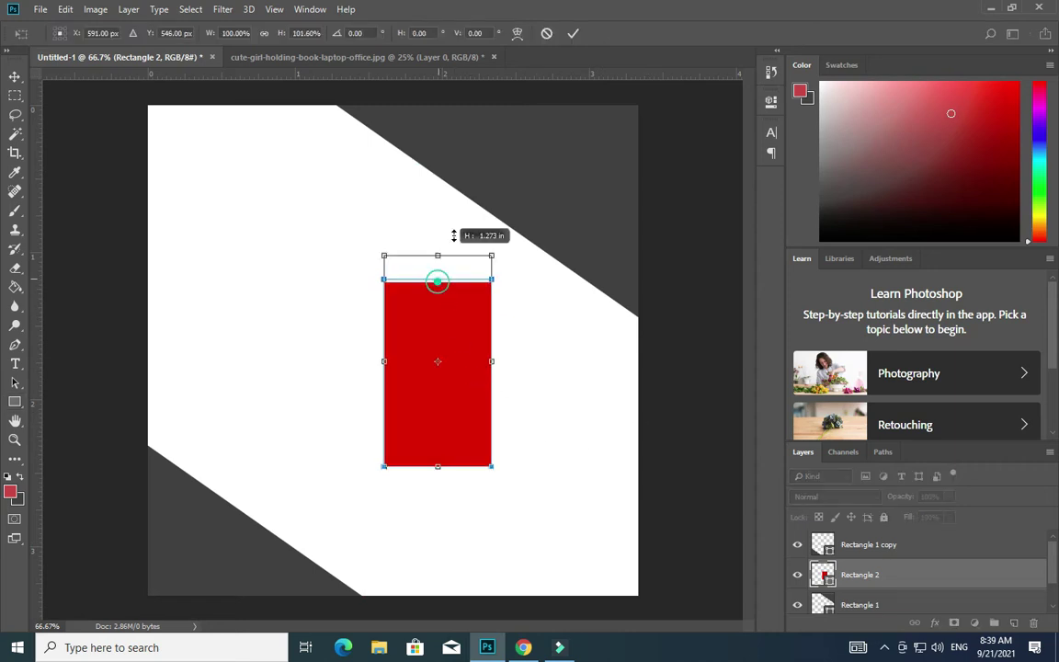
{"action": "left_click_drag", "start_coordinate": [494, 315], "coordinate": [651, 313]}
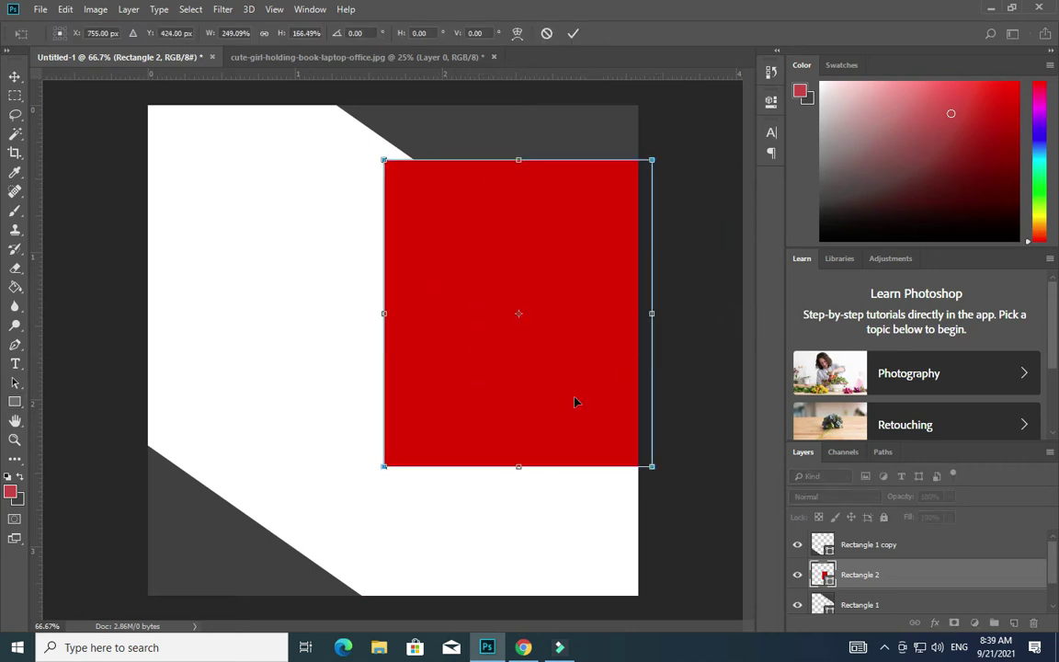
{"action": "left_click_drag", "start_coordinate": [516, 469], "coordinate": [516, 595]}
{"action": "left_click_drag", "start_coordinate": [671, 378], "coordinate": [683, 407]}
{"action": "mouse_move", "coordinate": [582, 405]}
{"action": "left_mouse_down"}
{"action": "mouse_move", "coordinate": [577, 431]}
{"action": "mouse_move", "coordinate": [542, 426]}
{"action": "left_mouse_up"}
{"action": "left_click_drag", "start_coordinate": [608, 425], "coordinate": [655, 440]}
{"action": "key", "text": "Return"}
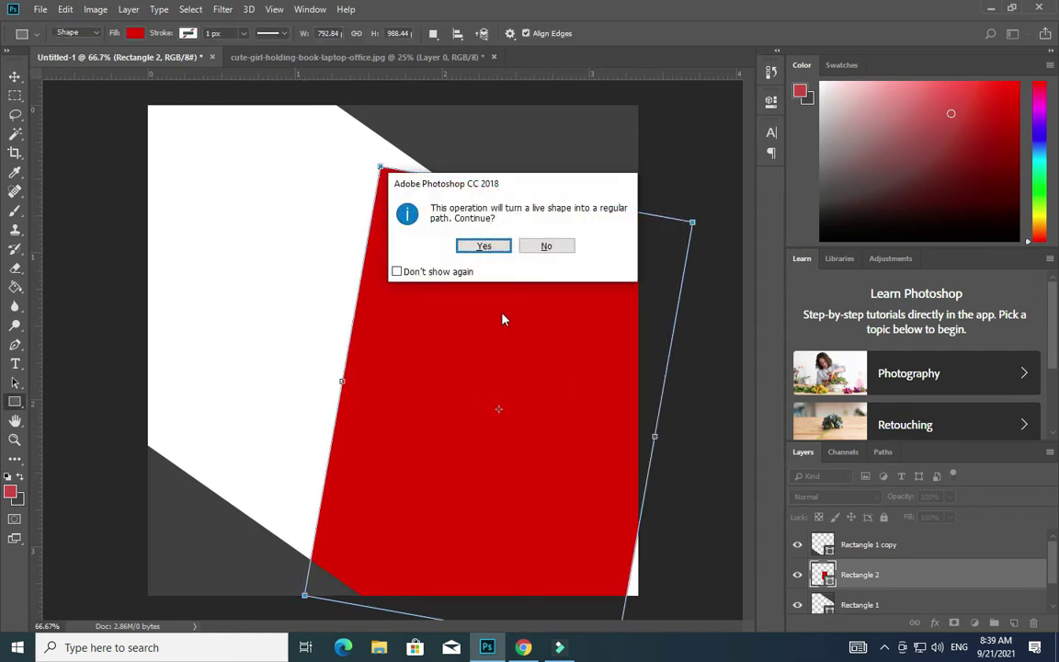
Accept conversion to a path, then widen, tilt 6.6 degrees and stretch the red panel taller.
{"action": "left_click", "coordinate": [484, 245]}
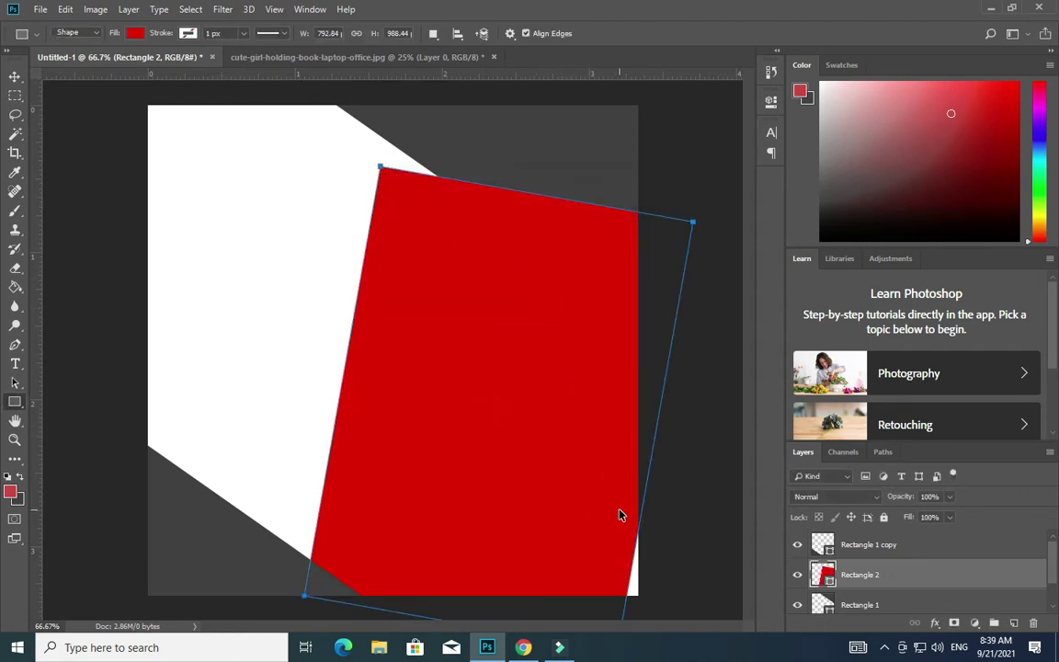
{"action": "key", "text": "ctrl+t"}
{"action": "left_click_drag", "start_coordinate": [692, 415], "coordinate": [732, 415]}
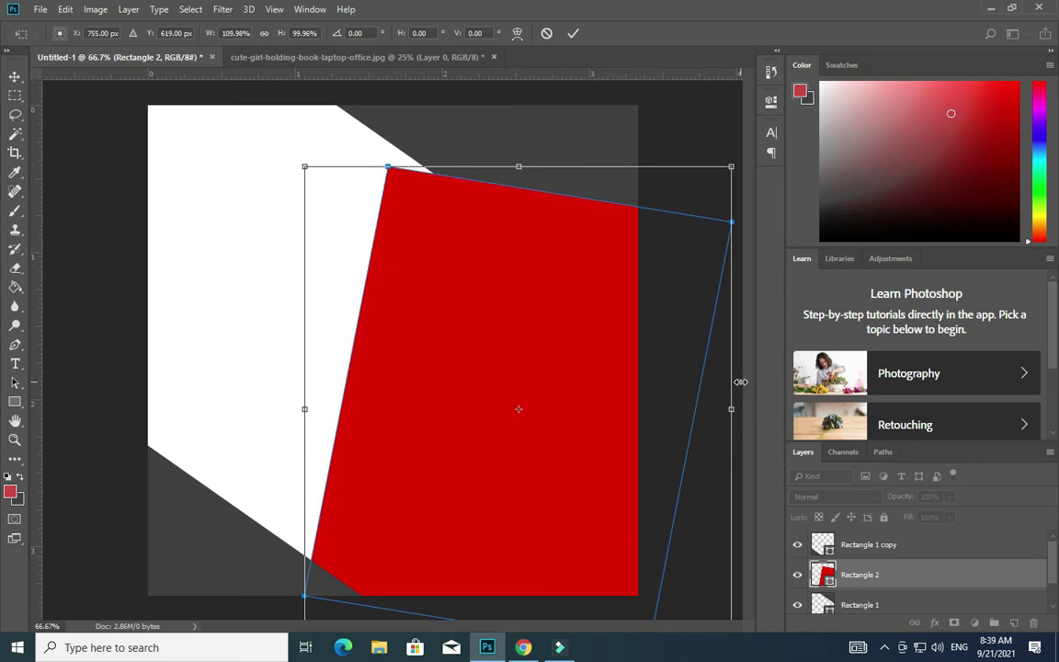
{"action": "left_click_drag", "start_coordinate": [677, 155], "coordinate": [709, 170]}
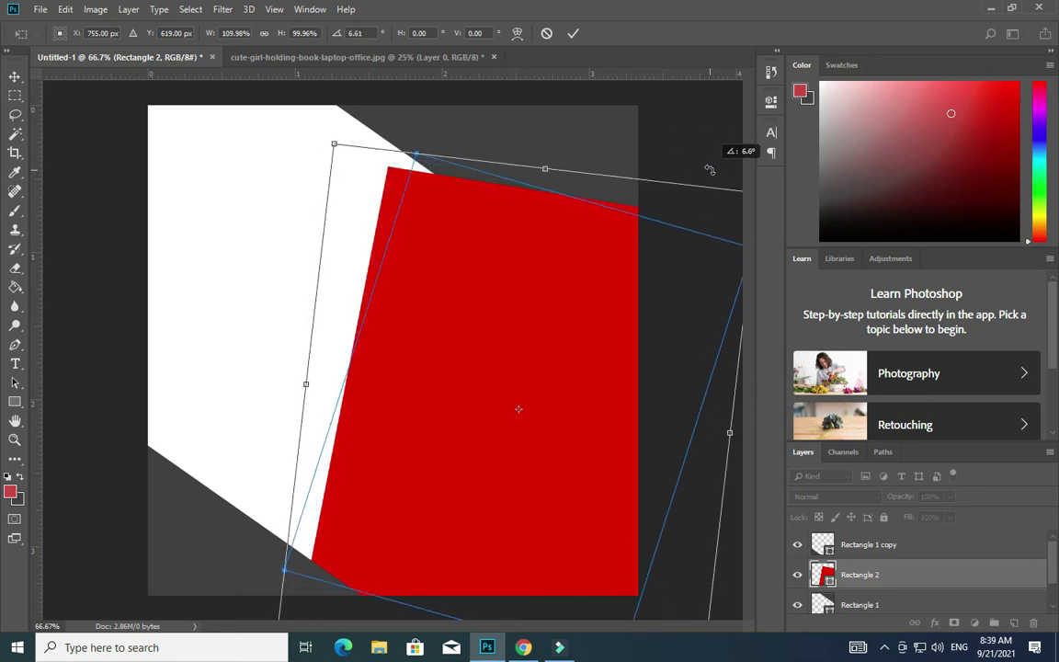
{"action": "right_click", "coordinate": [460, 456]}
{"action": "left_click", "coordinate": [468, 465]}
{"action": "left_click_drag", "start_coordinate": [468, 585], "coordinate": [468, 602]}
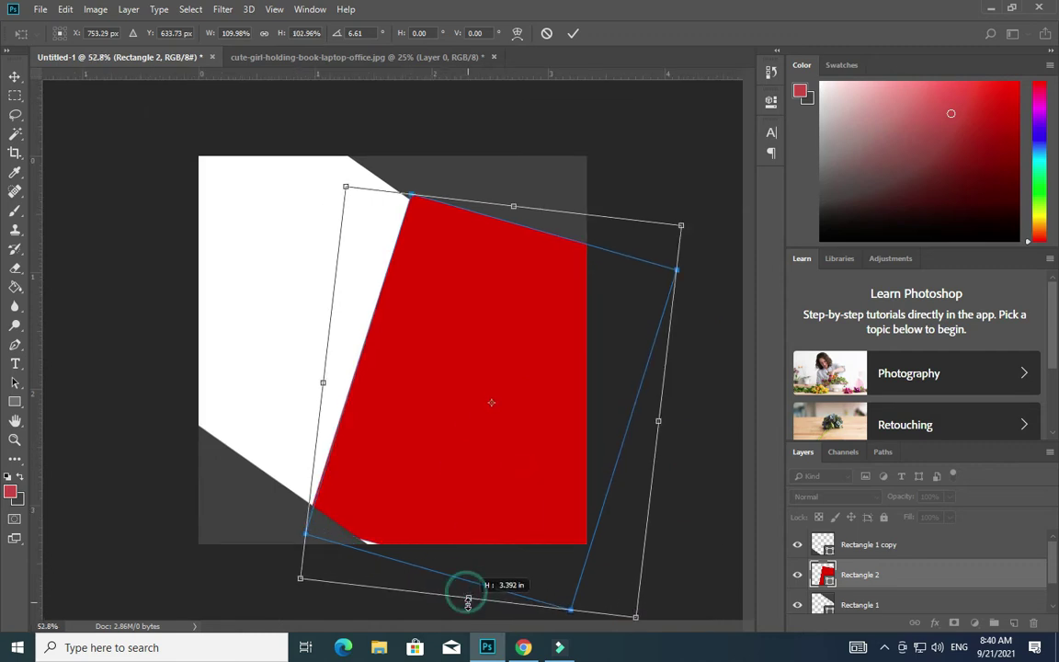
{"action": "key", "text": "Return"}
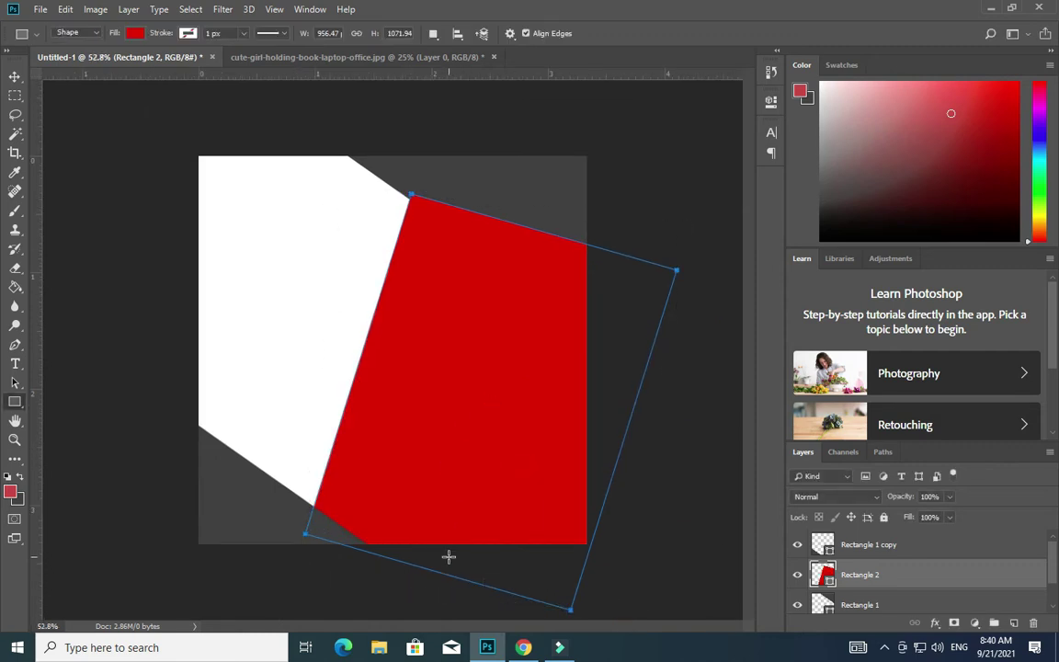
Move the Rectangle 2 layer below Rectangle 1 in the Layers panel.
{"action": "left_click", "coordinate": [14, 79]}
{"action": "left_click", "coordinate": [318, 326]}
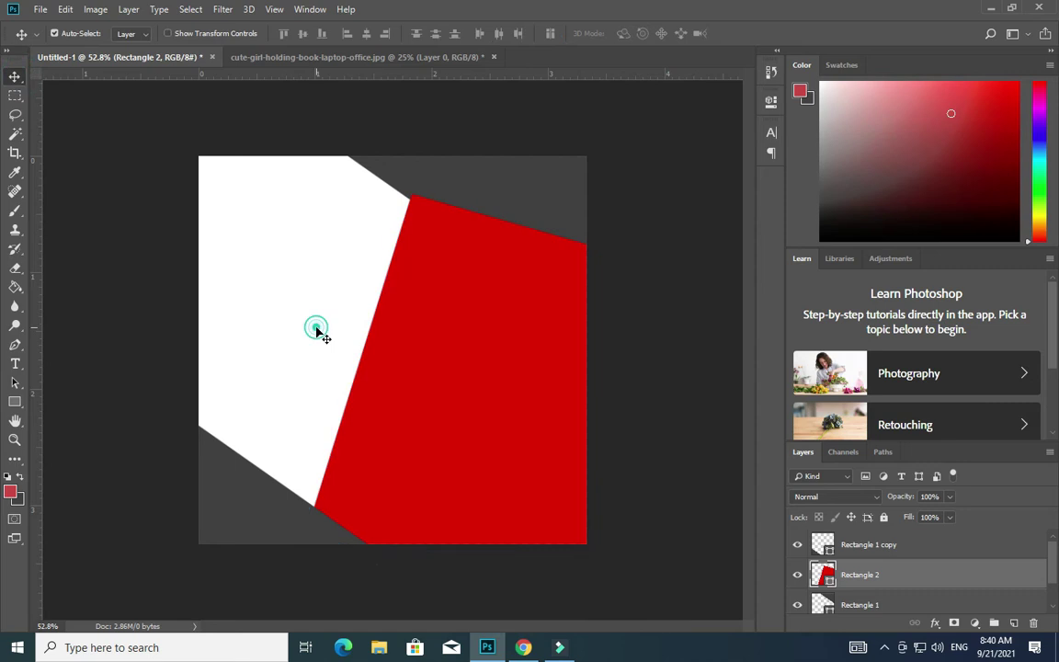
{"action": "left_click_drag", "start_coordinate": [864, 575], "coordinate": [852, 590]}
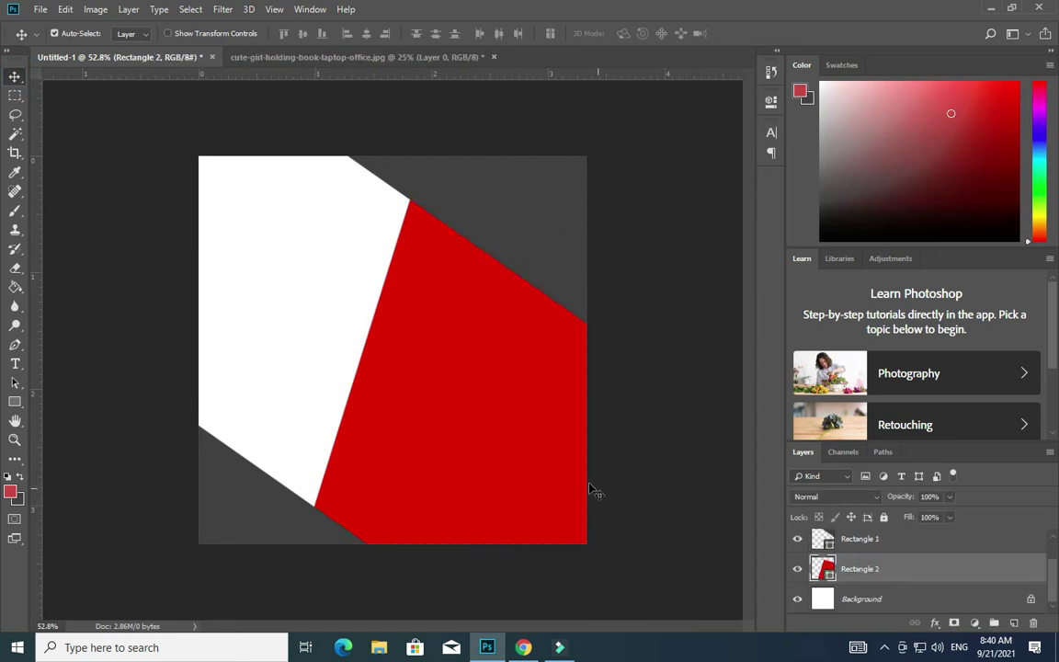
Fit the canvas on screen and drag the girl photo into the poster.
{"action": "key", "text": "z"}
{"action": "right_click", "coordinate": [507, 382]}
{"action": "left_click", "coordinate": [529, 395]}
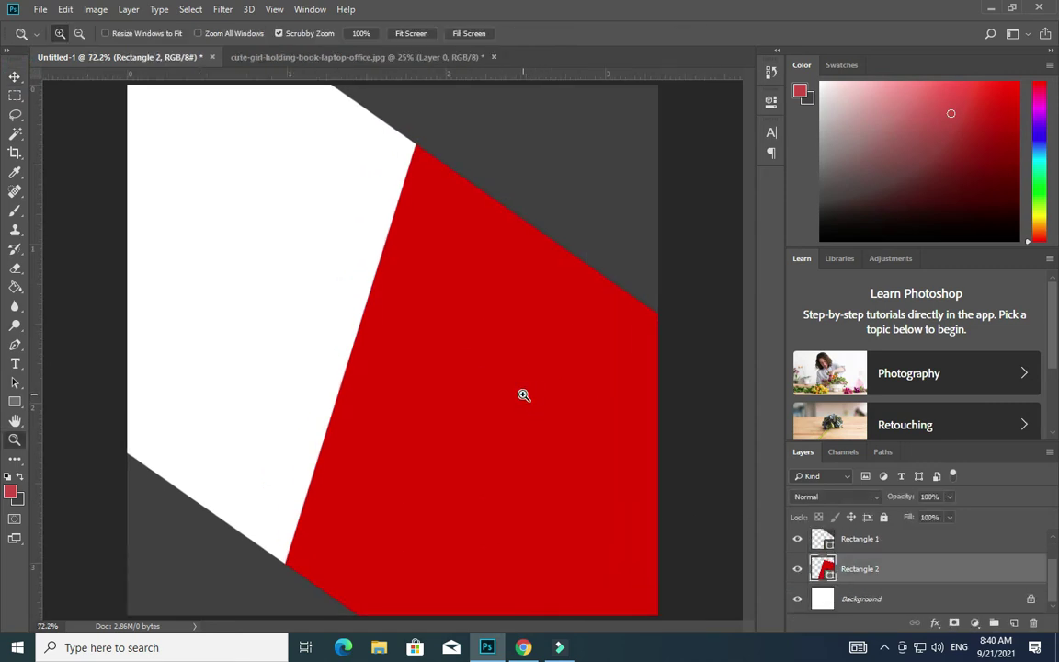
{"action": "key", "text": "v"}
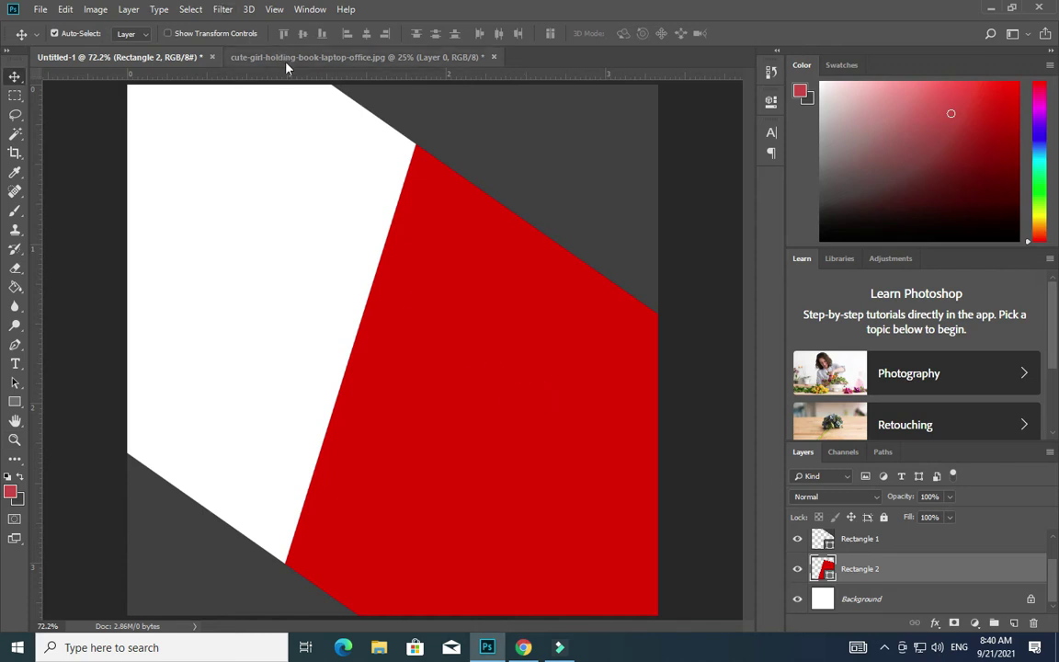
{"action": "left_click", "coordinate": [289, 57]}
{"action": "mouse_move", "coordinate": [358, 272]}
{"action": "left_mouse_down"}
{"action": "mouse_move", "coordinate": [225, 84]}
{"action": "mouse_move", "coordinate": [304, 200]}
{"action": "mouse_move", "coordinate": [460, 389]}
{"action": "left_mouse_up"}
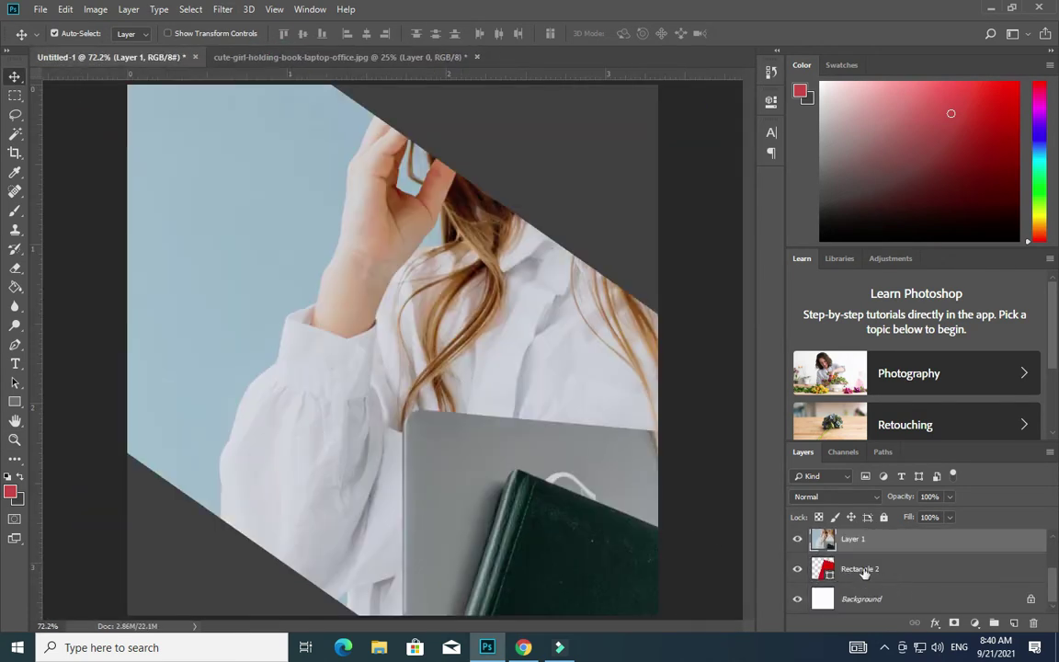
Clip the photo to the red panel, scale it to about 40% and flip it horizontally.
{"action": "left_click", "coordinate": [864, 550], "text": "alt"}
{"action": "key", "text": "ctrl+t"}
{"action": "right_click", "coordinate": [560, 517]}
{"action": "left_click", "coordinate": [561, 429]}
{"action": "left_click_drag", "start_coordinate": [729, 569], "coordinate": [540, 447]}
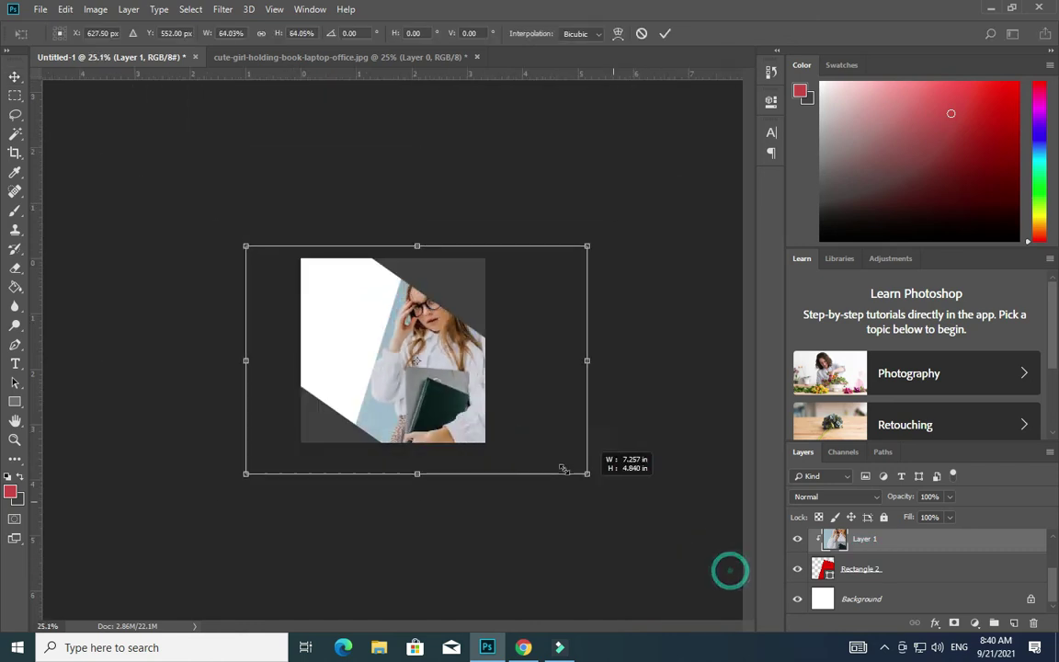
{"action": "mouse_move", "coordinate": [445, 344]}
{"action": "left_mouse_down"}
{"action": "mouse_move", "coordinate": [429, 344]}
{"action": "mouse_move", "coordinate": [450, 347]}
{"action": "left_mouse_up"}
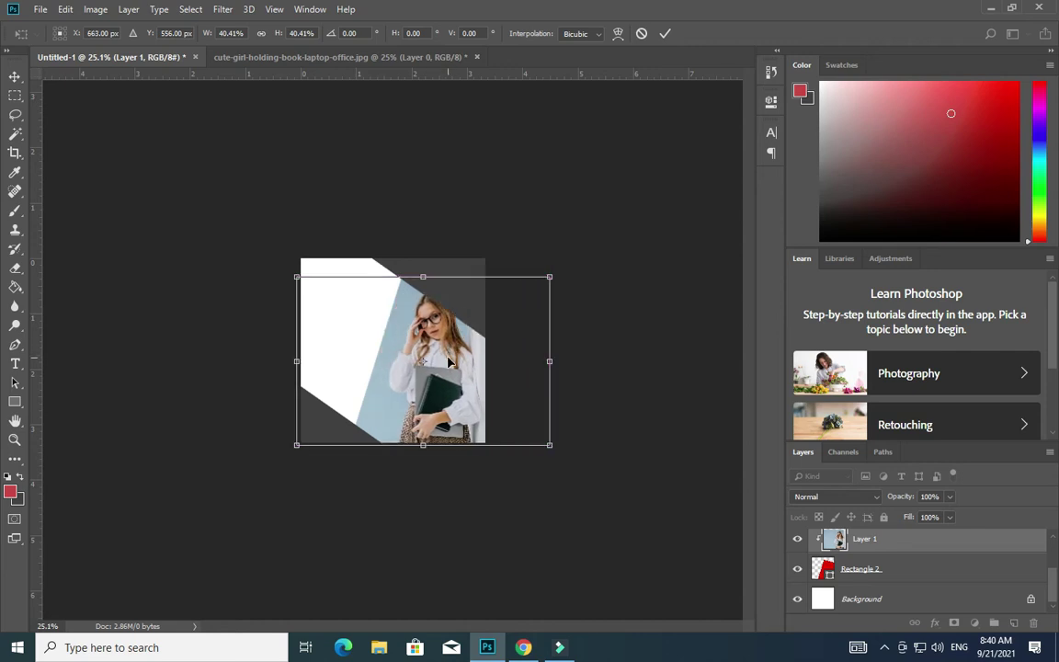
{"action": "right_click", "coordinate": [449, 361]}
{"action": "left_click", "coordinate": [492, 539]}
{"action": "left_click_drag", "start_coordinate": [440, 411], "coordinate": [457, 409]}
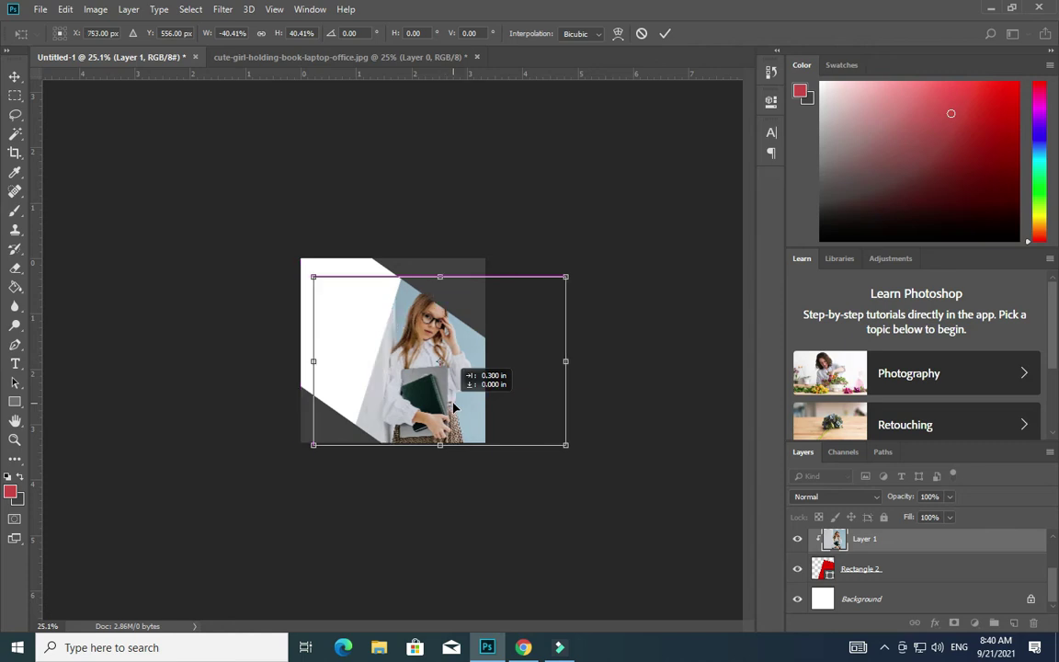
{"action": "key", "text": "Return"}
Refit the canvas view and shift the top grey band slightly right.
{"action": "key", "text": "z"}
{"action": "right_click", "coordinate": [465, 342]}
{"action": "left_click", "coordinate": [479, 352]}
{"action": "left_click_drag", "start_coordinate": [545, 355], "coordinate": [497, 327]}
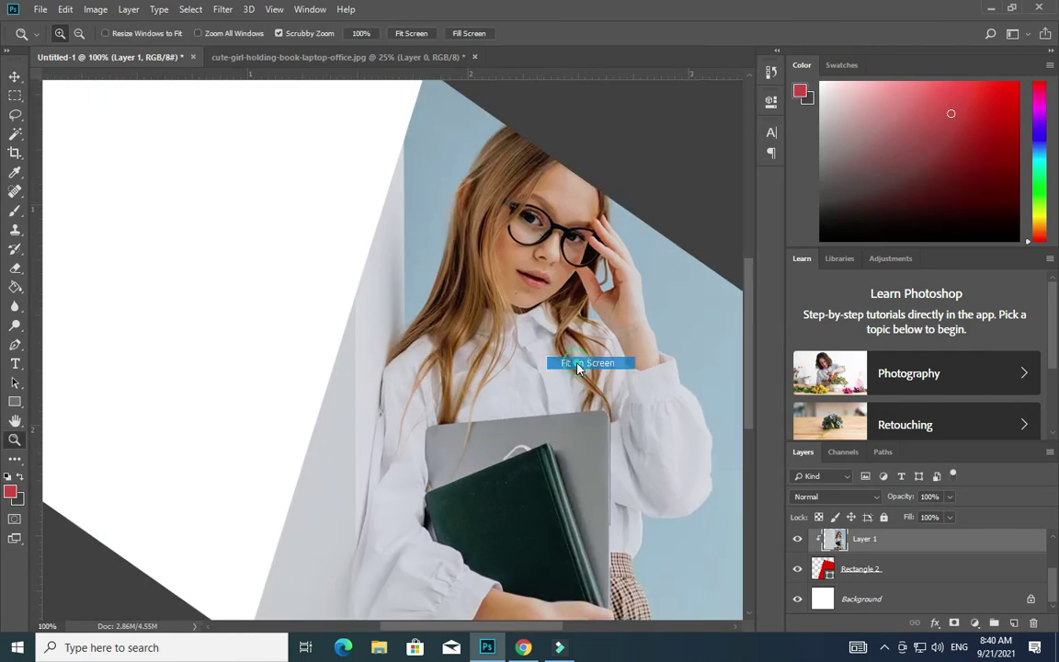
{"action": "key", "text": "v"}
{"action": "left_click_drag", "start_coordinate": [595, 221], "coordinate": [608, 218]}
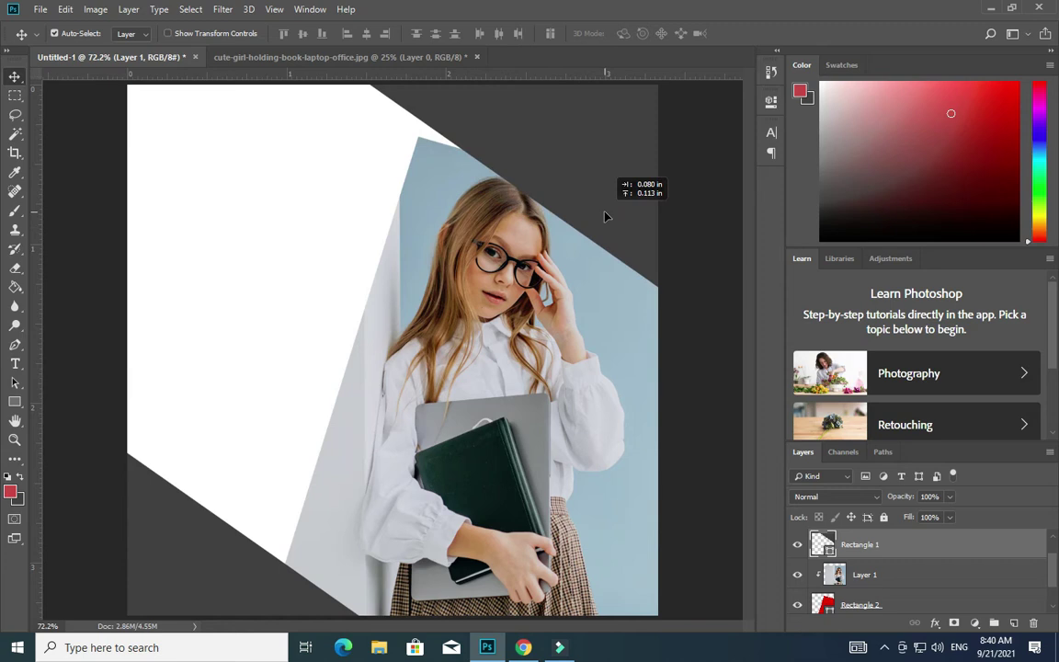
Drag the photo layer down about a quarter inch, then select the Rectangle 2 layer.
{"action": "left_click", "coordinate": [854, 581]}
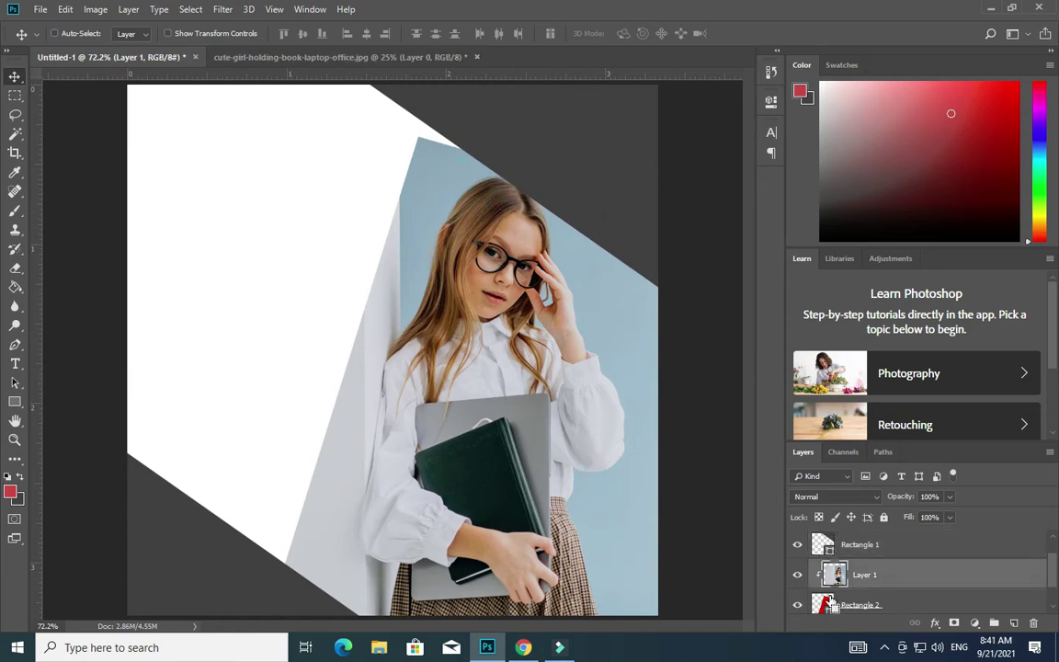
{"action": "key", "text": "ctrl+t"}
{"action": "key", "text": "Escape"}
{"action": "key", "text": "ctrl+z"}
{"action": "left_click_drag", "start_coordinate": [555, 458], "coordinate": [553, 462]}
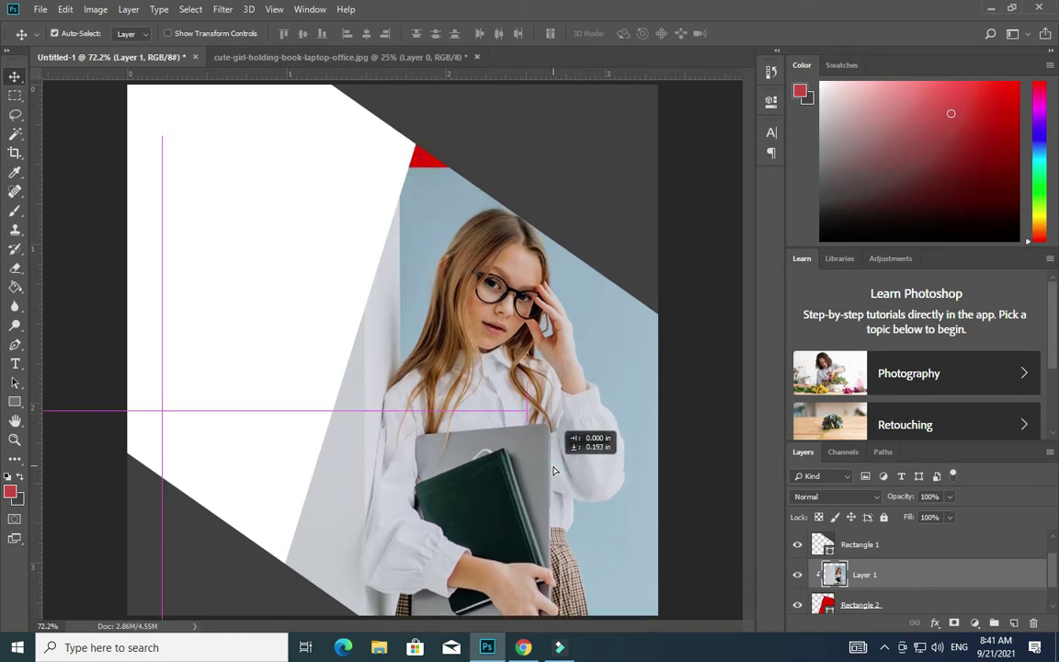
{"action": "left_click_drag", "start_coordinate": [553, 462], "coordinate": [554, 475]}
{"action": "left_click", "coordinate": [416, 181]}
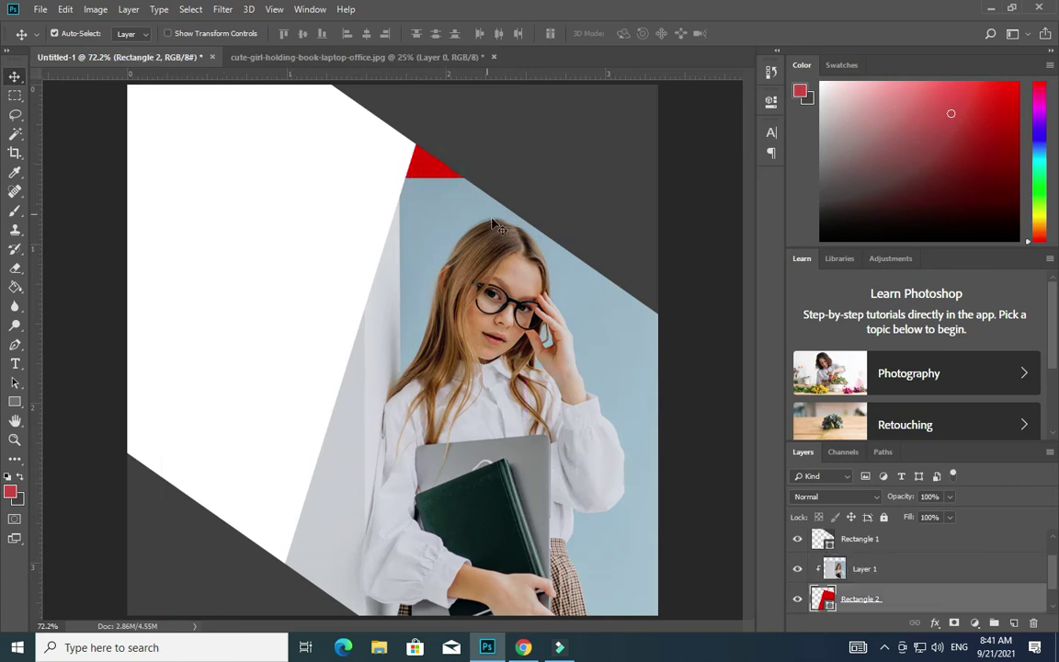
Refill the red panel with pale blue sampled from the photo background.
{"action": "double_click", "coordinate": [828, 603]}
{"action": "left_click", "coordinate": [404, 174]}
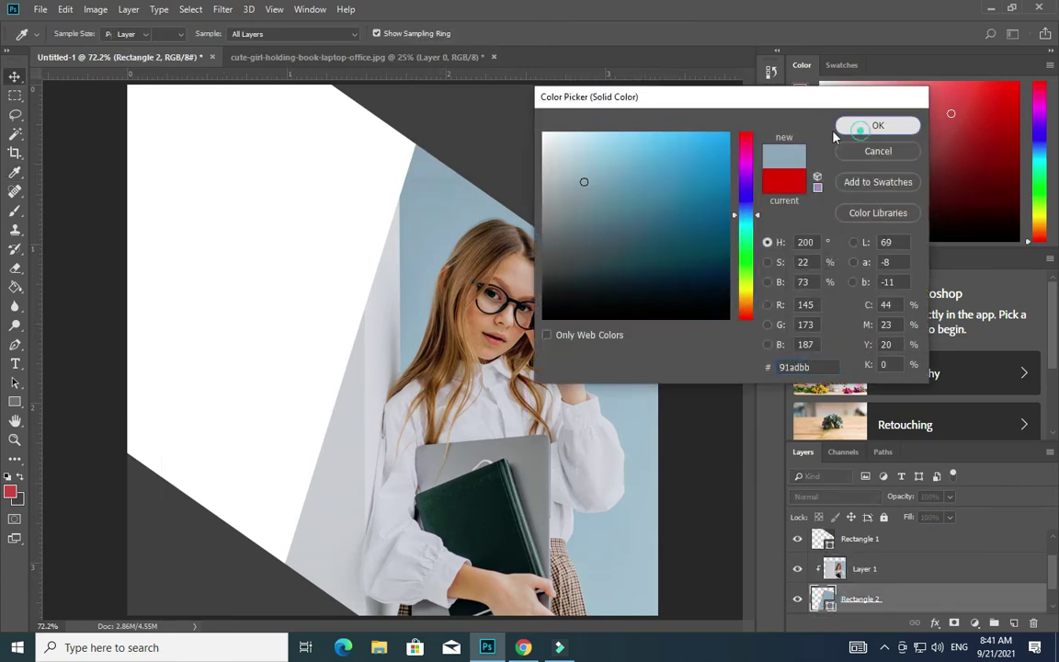
{"action": "left_click", "coordinate": [855, 127]}
{"action": "key", "text": "z"}
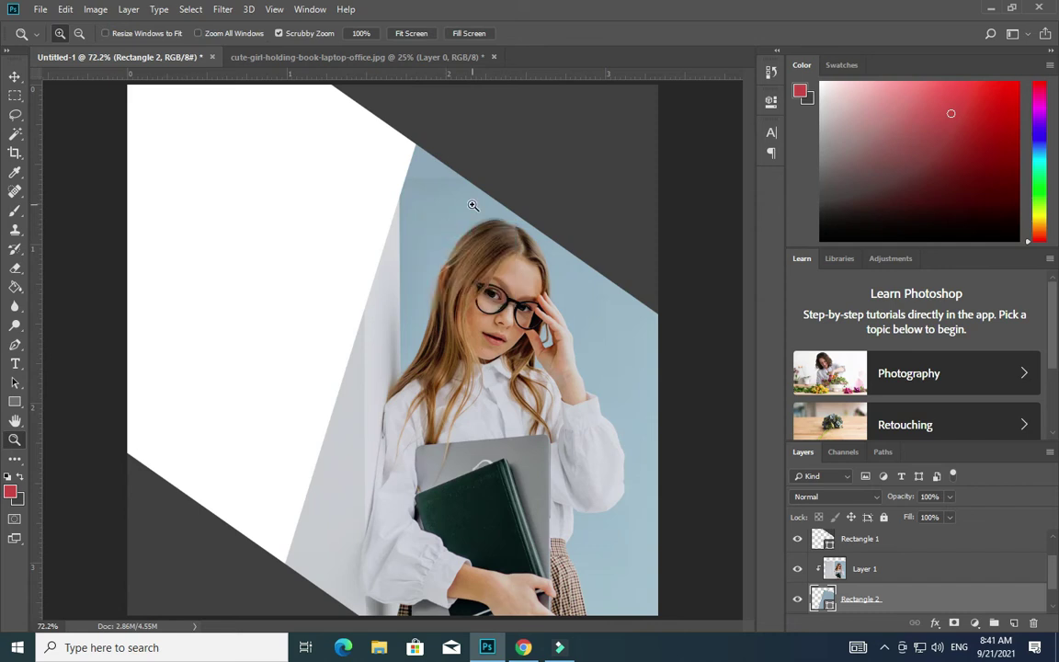
{"action": "key", "text": "v"}
Recolour the top band with dark green sampled from the book.
{"action": "left_click", "coordinate": [560, 156]}
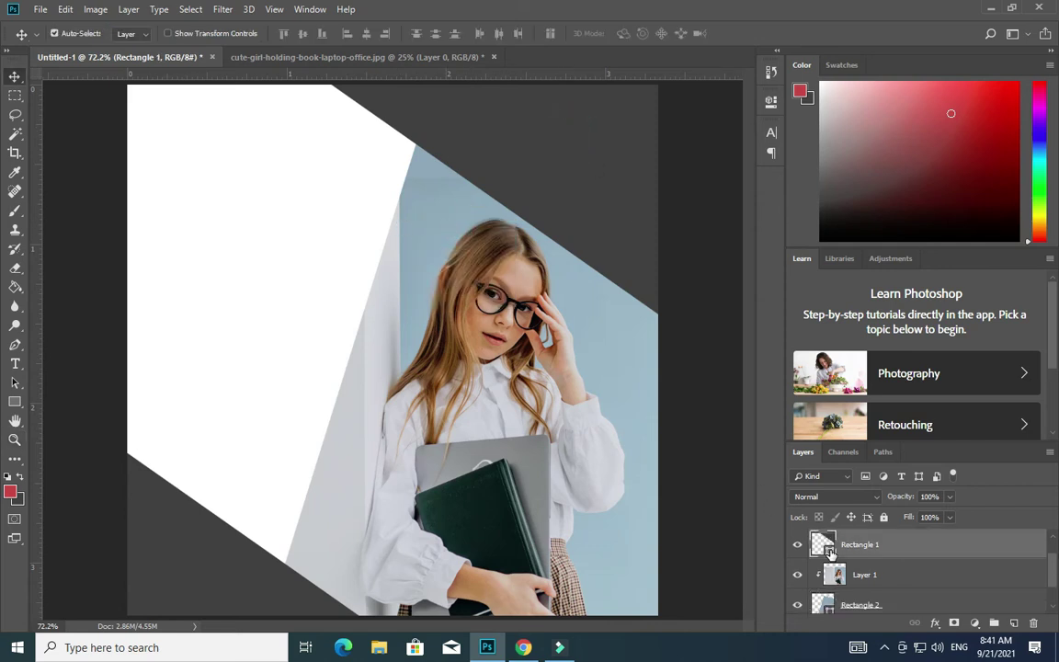
{"action": "double_click", "coordinate": [826, 545]}
{"action": "left_click", "coordinate": [497, 508]}
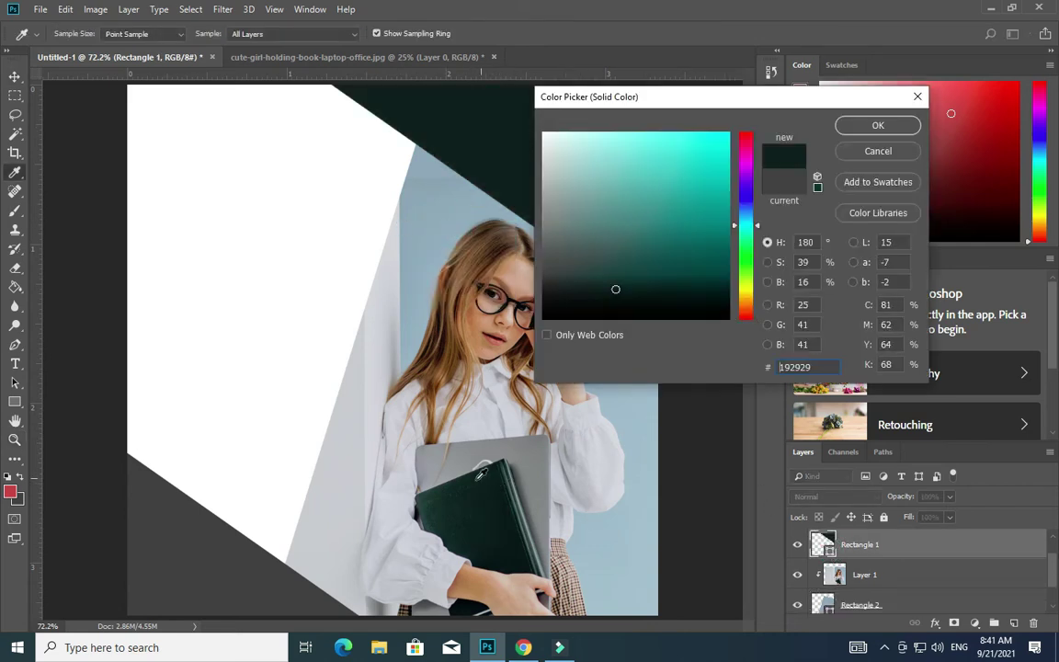
{"action": "left_click", "coordinate": [450, 487]}
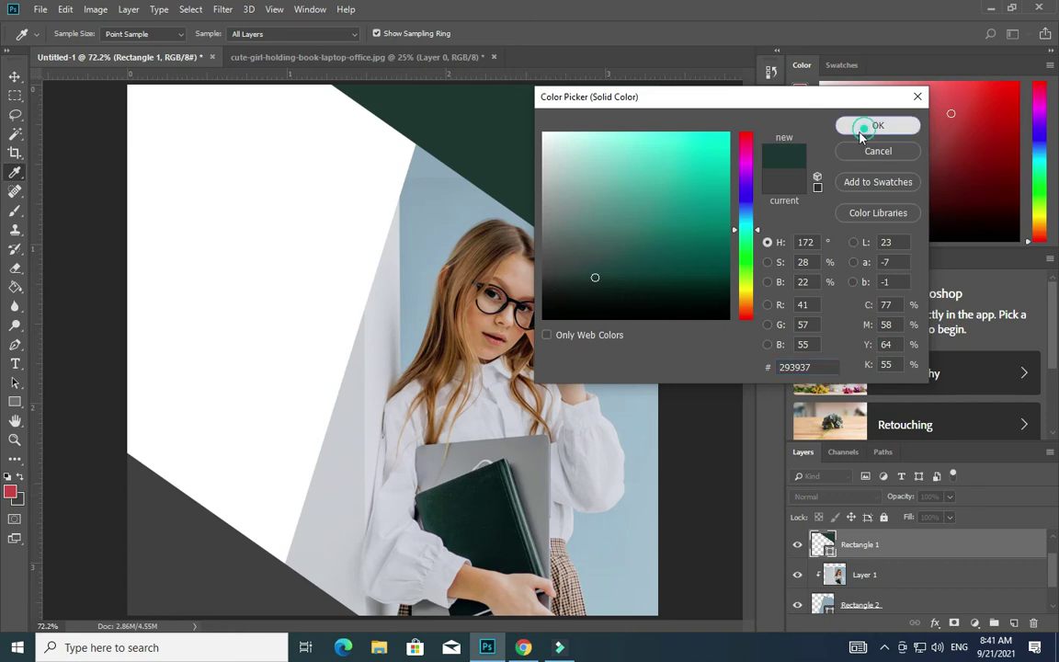
{"action": "left_click", "coordinate": [873, 125]}
{"action": "key", "text": "v"}
Fill the bottom-left band with the same dark green as the top band.
{"action": "key", "text": "ctrl+j"}
{"action": "double_click", "coordinate": [830, 549]}
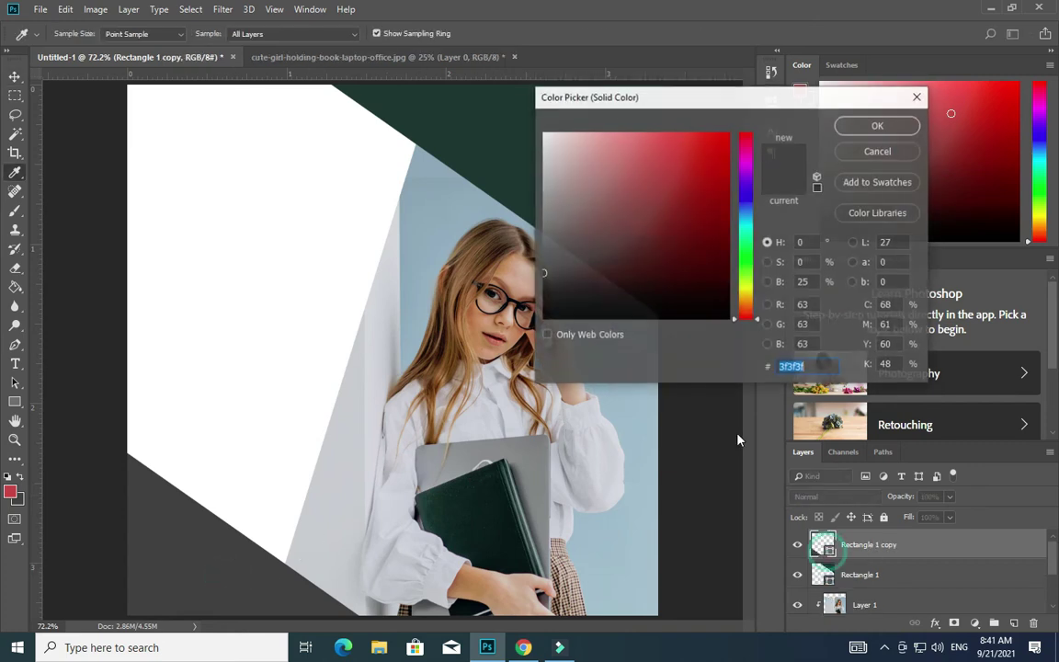
{"action": "left_click", "coordinate": [485, 135]}
{"action": "left_click", "coordinate": [866, 134]}
Type 'LOGO' at the poster's top-left.
{"action": "key", "text": "v"}
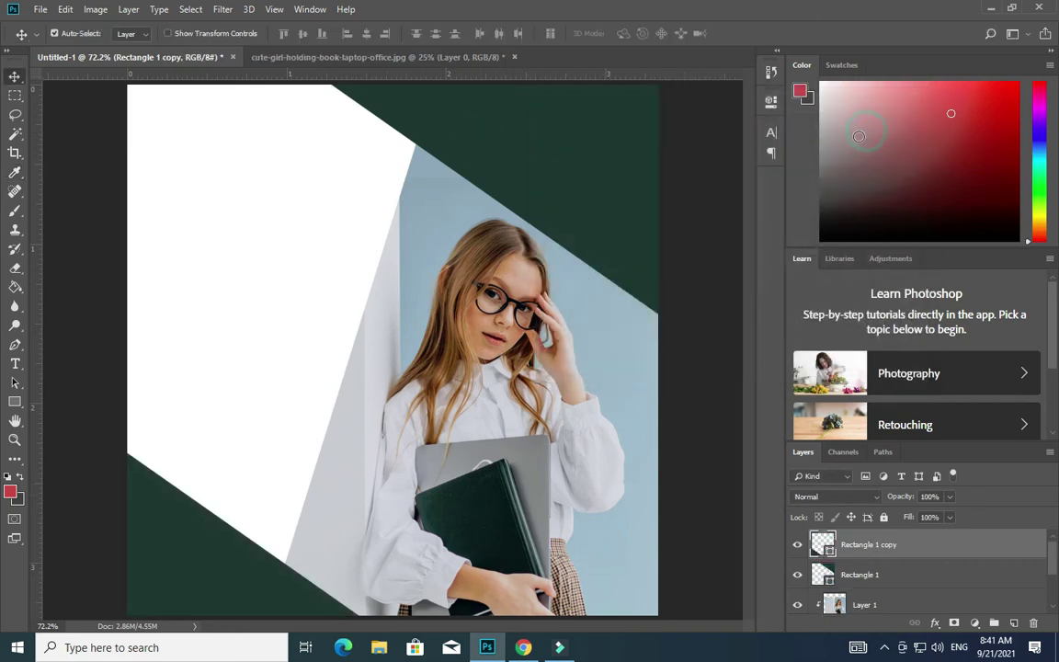
{"action": "key", "text": "t"}
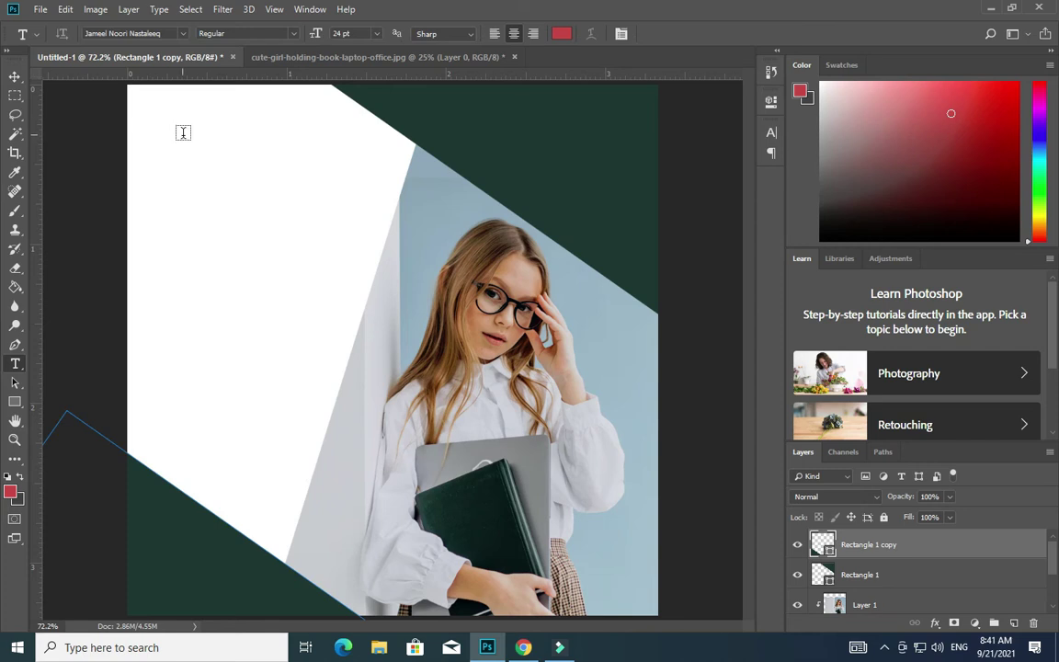
{"action": "left_click", "coordinate": [157, 134]}
{"action": "type", "text": "LO"}
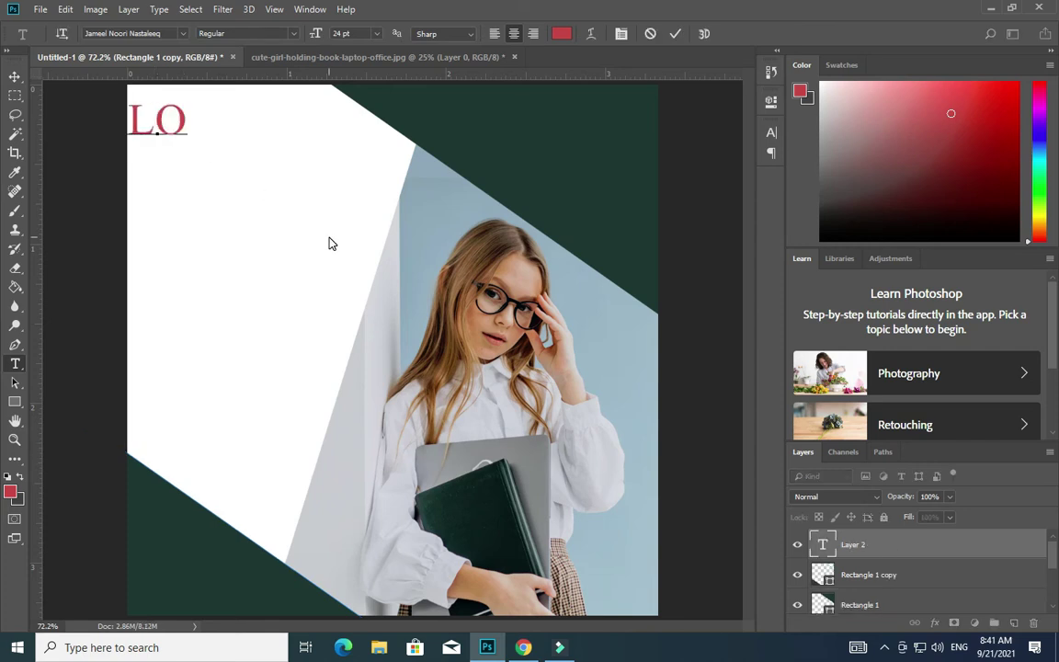
{"action": "type", "text": "GO"}
Set the LOGO text font to Montserrat Bold.
{"action": "key", "text": "ctrl+a"}
{"action": "left_click", "coordinate": [144, 33]}
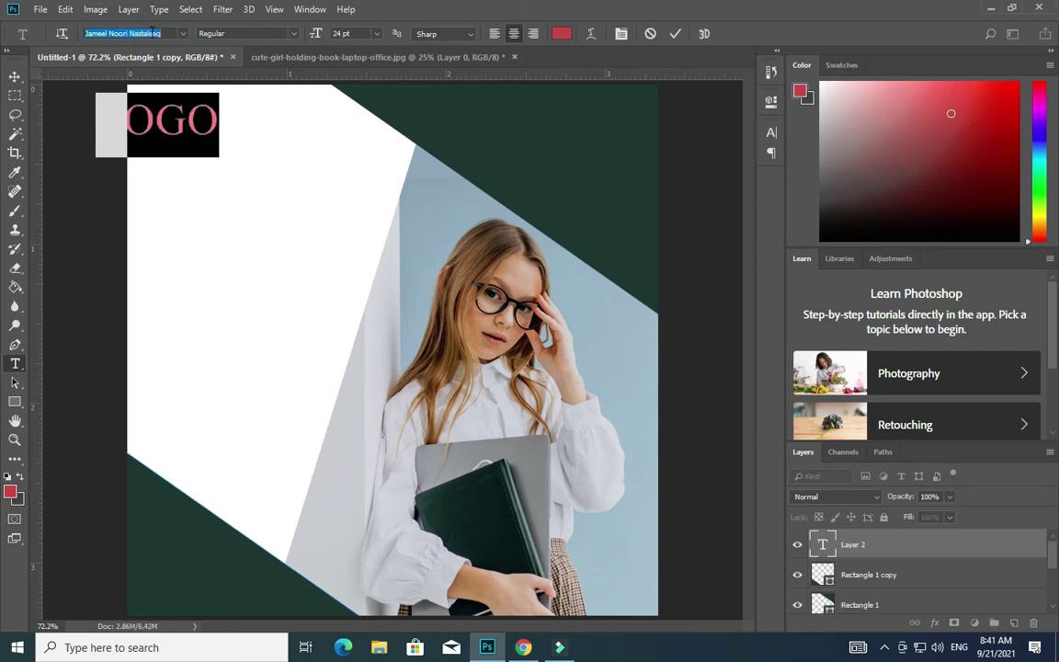
{"action": "type", "text": "Mon"}
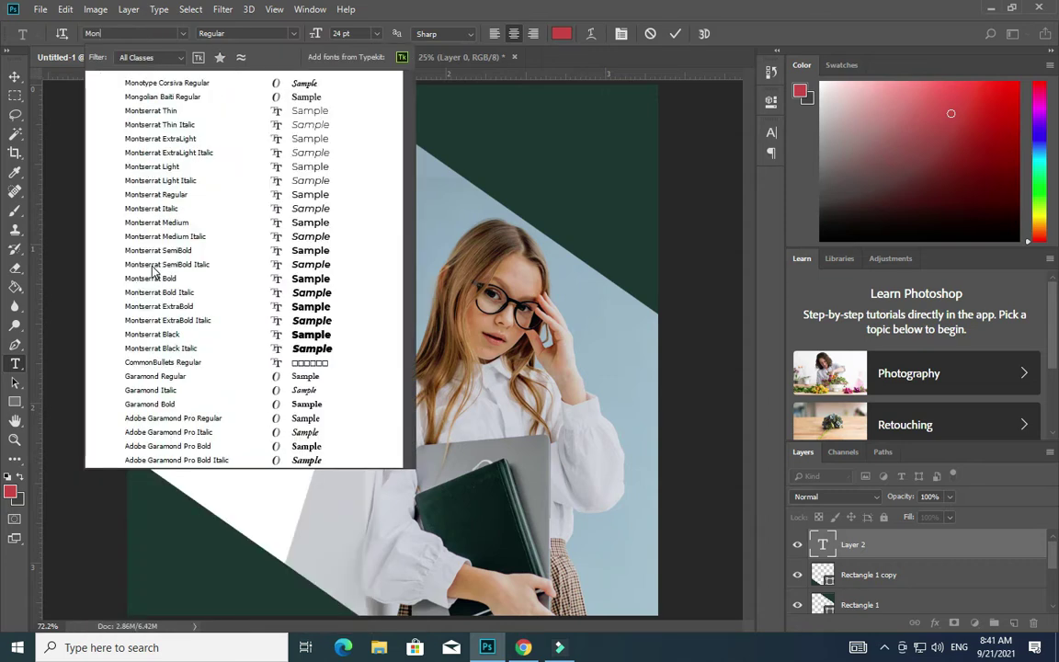
{"action": "left_click", "coordinate": [152, 278]}
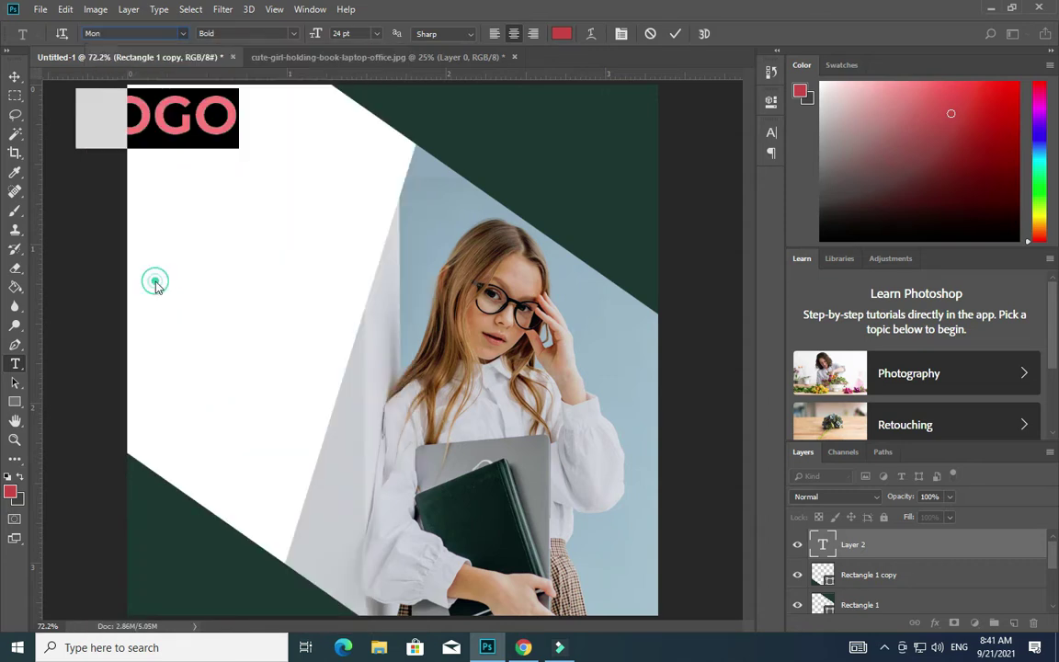
{"action": "left_click", "coordinate": [15, 78]}
Shrink LOGO into the top-left corner and colour it the bands' dark green.
{"action": "key", "text": "ctrl+t"}
{"action": "mouse_move", "coordinate": [78, 92]}
{"action": "left_mouse_down"}
{"action": "mouse_move", "coordinate": [218, 132]}
{"action": "mouse_move", "coordinate": [208, 115]}
{"action": "left_mouse_up"}
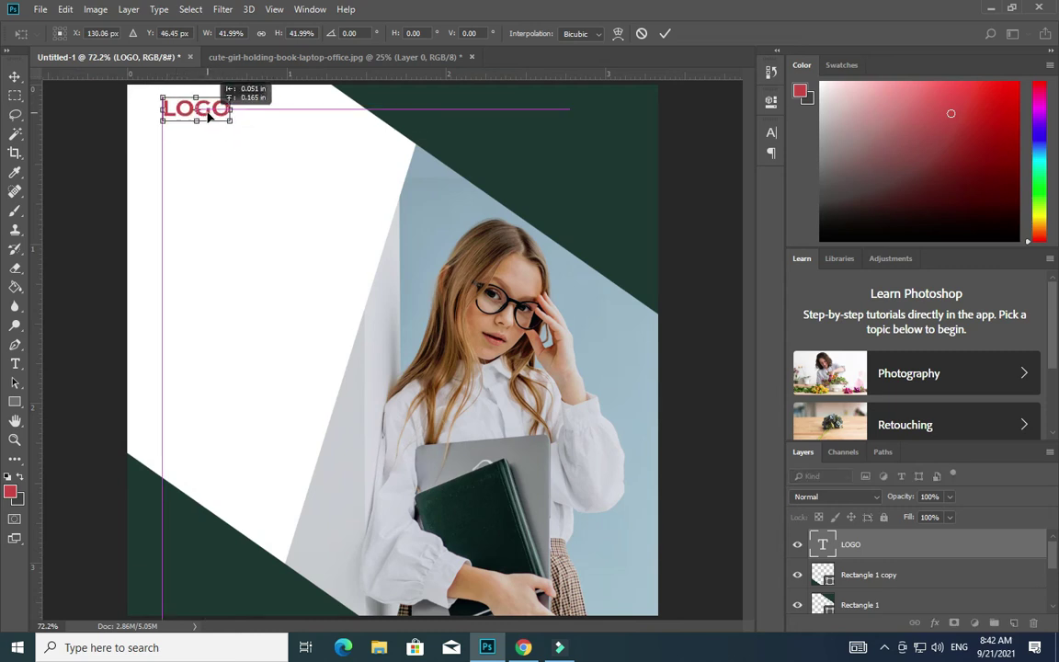
{"action": "key", "text": "Return"}
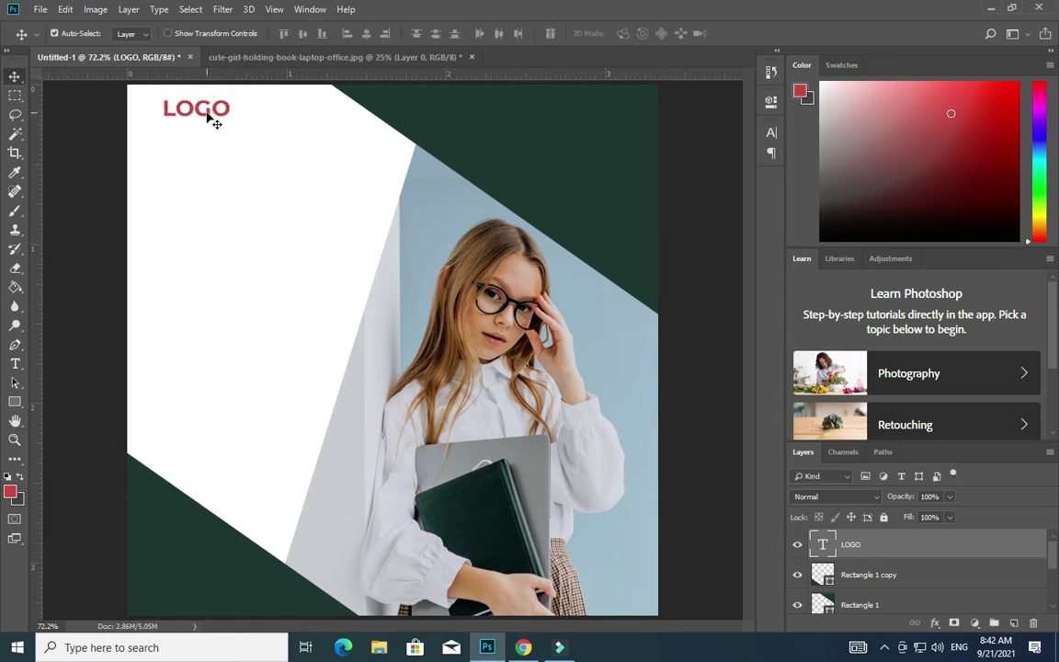
{"action": "double_click", "coordinate": [206, 110]}
{"action": "left_click", "coordinate": [13, 493]}
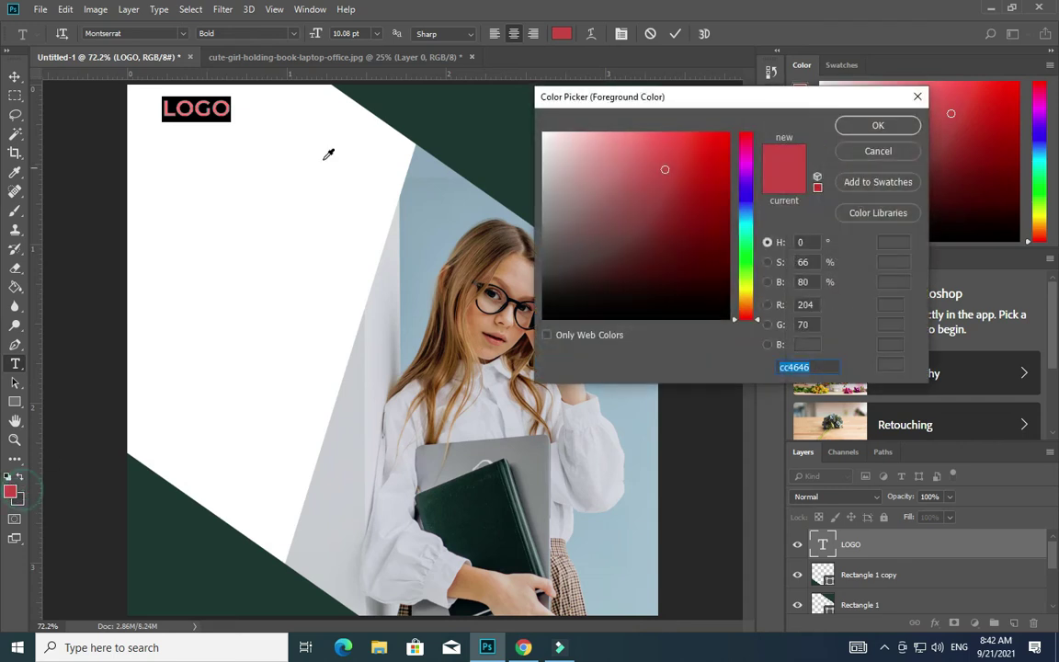
{"action": "left_click", "coordinate": [377, 95]}
{"action": "left_click", "coordinate": [903, 131]}
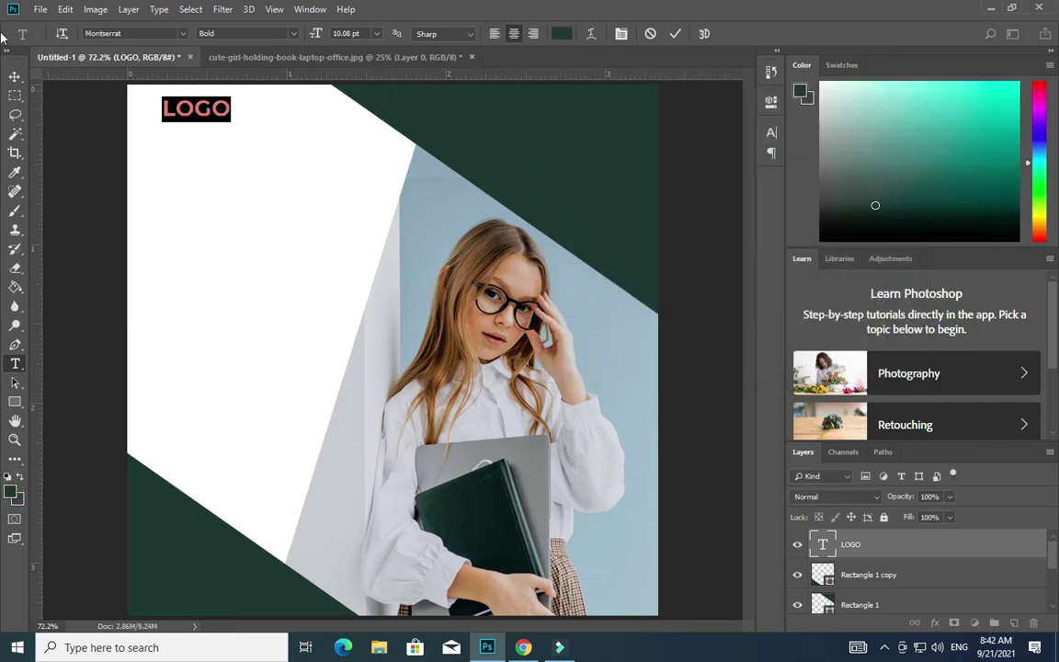
{"action": "left_click", "coordinate": [15, 76]}
Type the headline 'New Season Sale' as separate lines below the logo.
{"action": "key", "text": "t"}
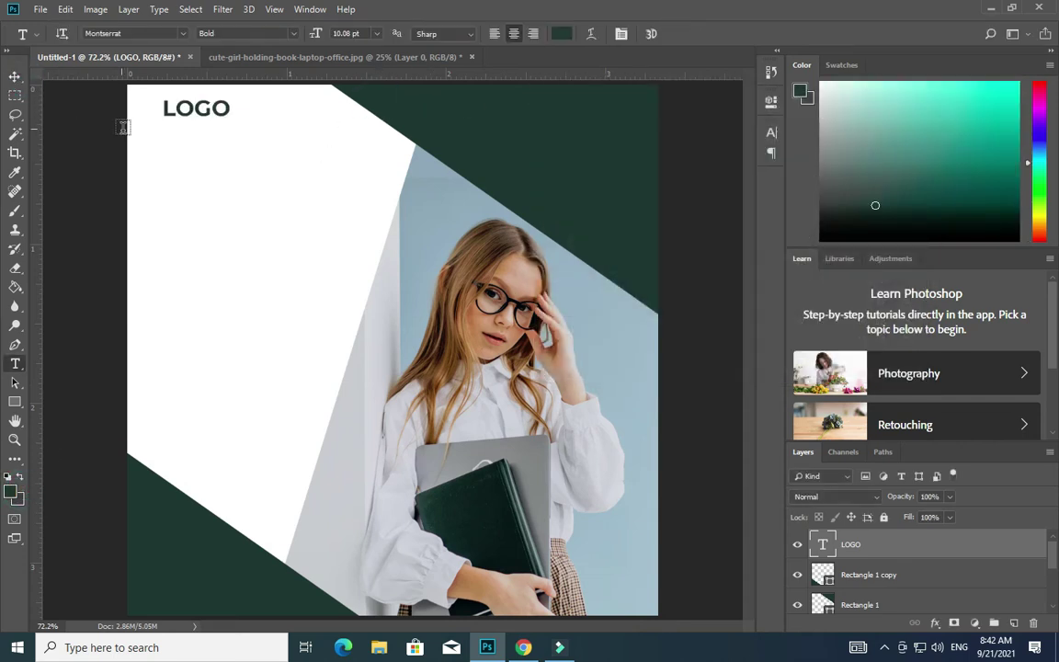
{"action": "left_click", "coordinate": [172, 202]}
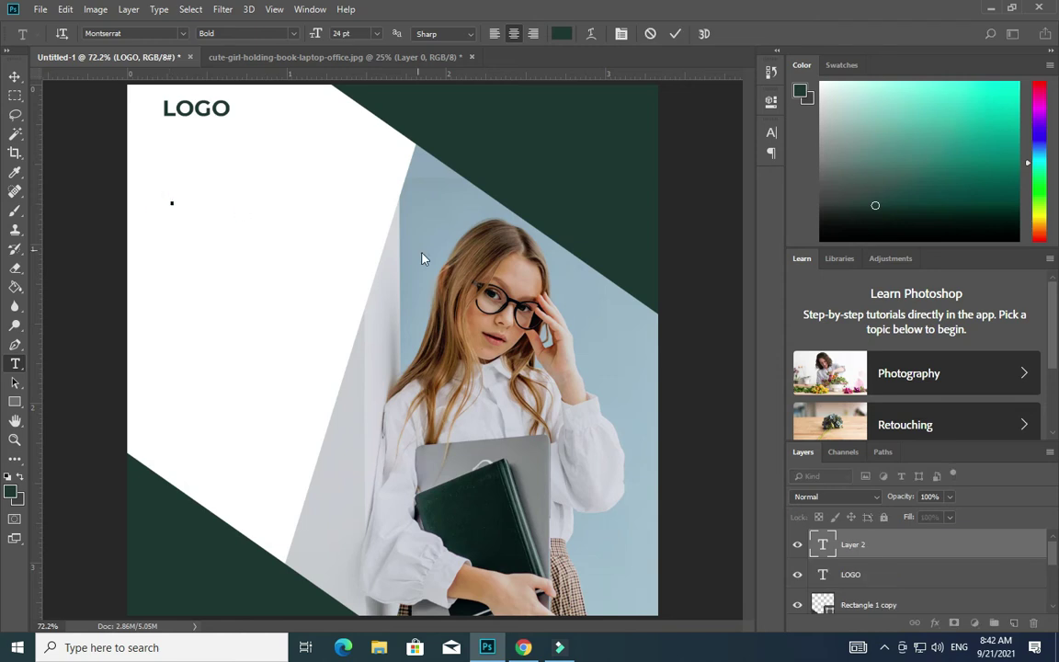
{"action": "type", "text": "New"}
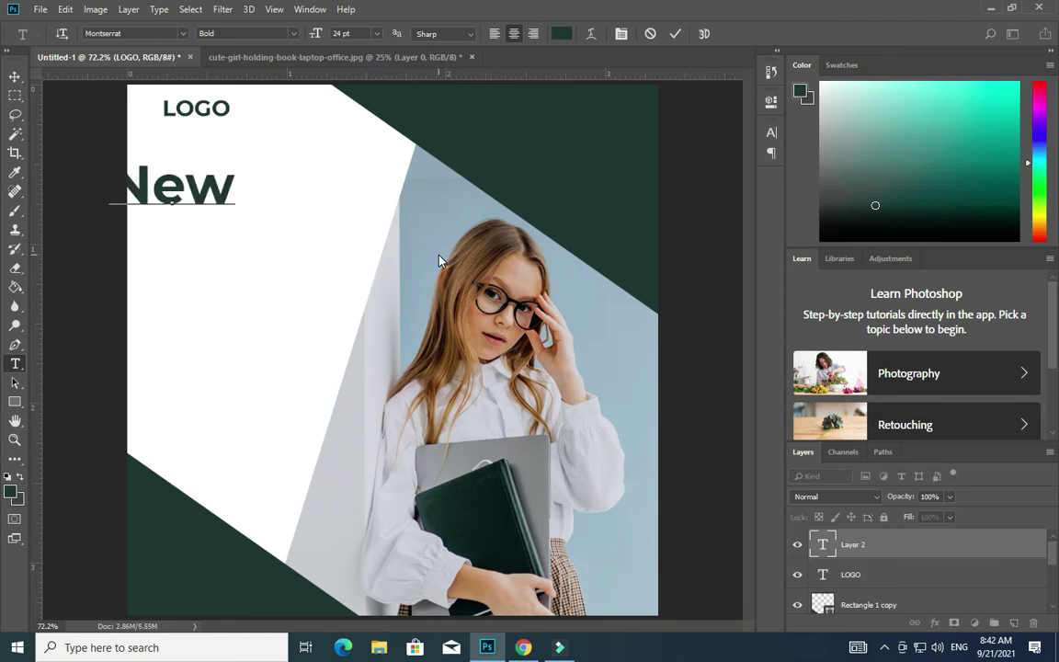
{"action": "type", "text": " Seasi"}
{"action": "type", "text": "n"}
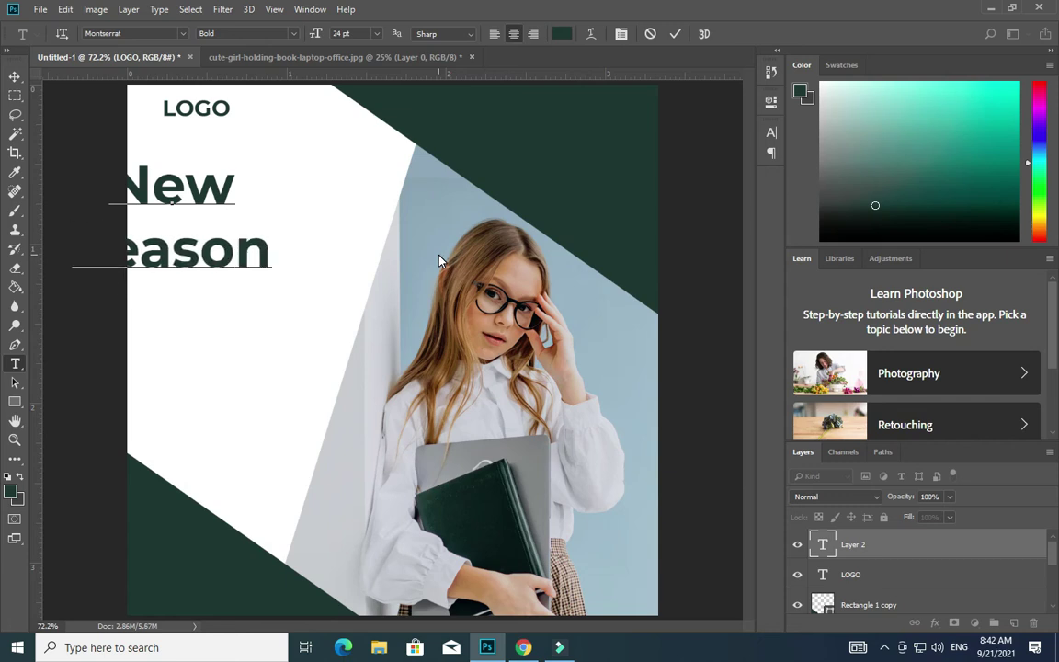
{"action": "key", "text": "Return"}
{"action": "type", "text": "Sale"}
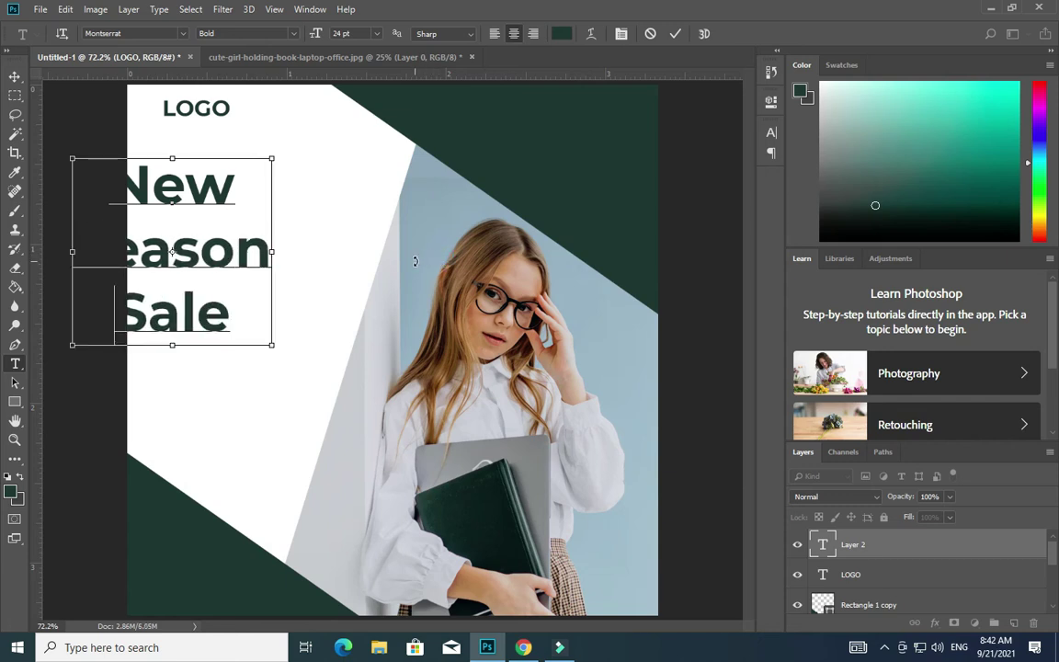
Left-align the headline, line it up under LOGO, and set leading to 20.04 pt.
{"action": "key", "text": "ctrl+a"}
{"action": "left_click", "coordinate": [493, 33]}
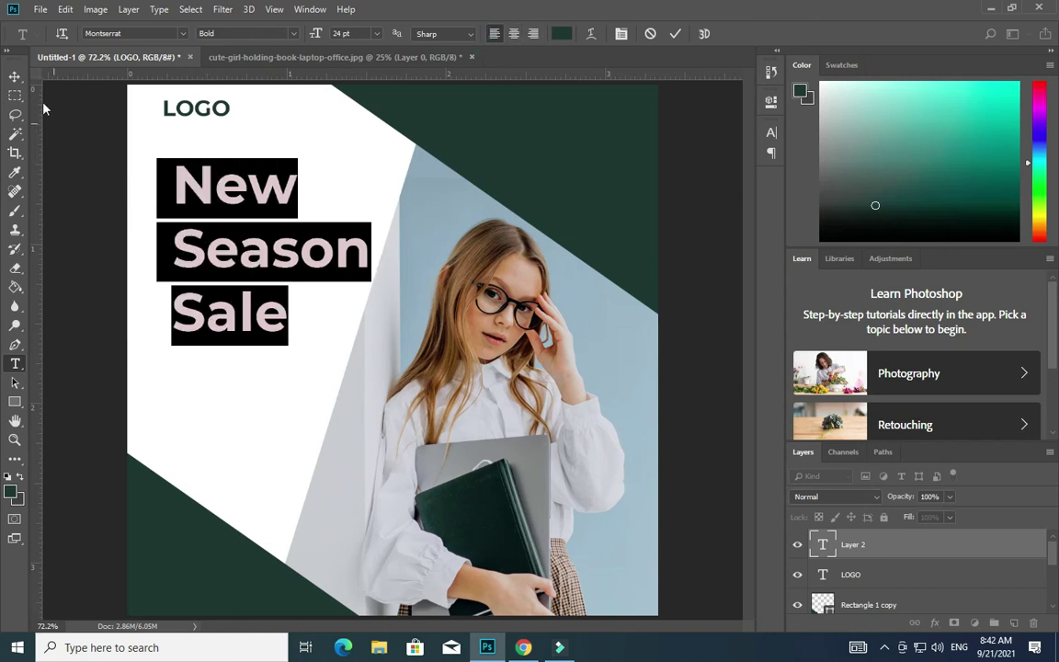
{"action": "left_click", "coordinate": [15, 75]}
{"action": "left_click_drag", "start_coordinate": [197, 251], "coordinate": [172, 257]}
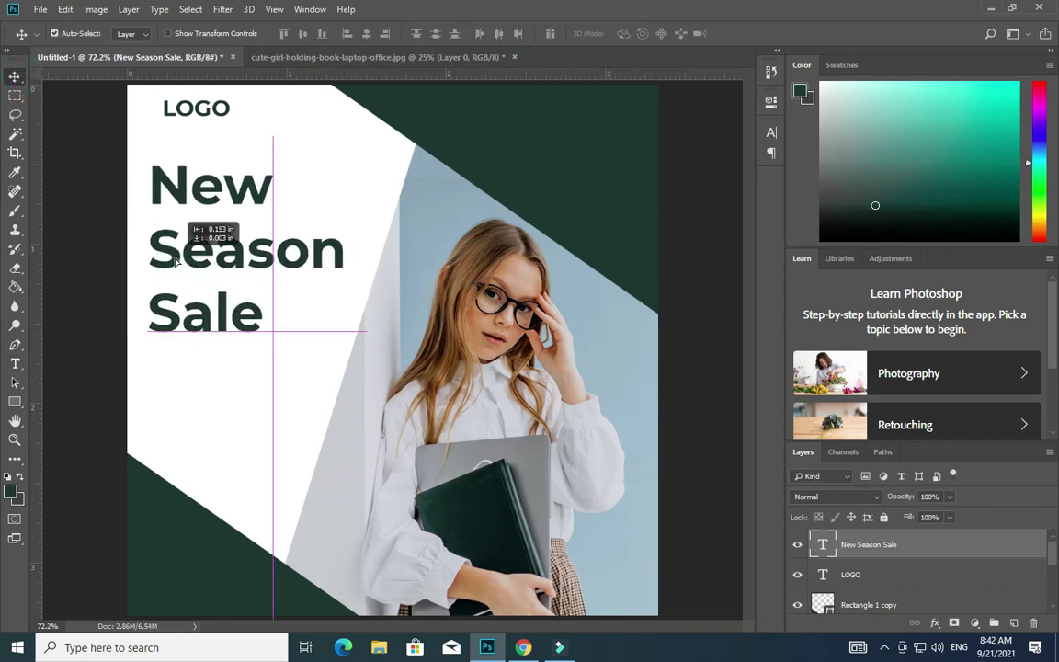
{"action": "left_click", "coordinate": [772, 133]}
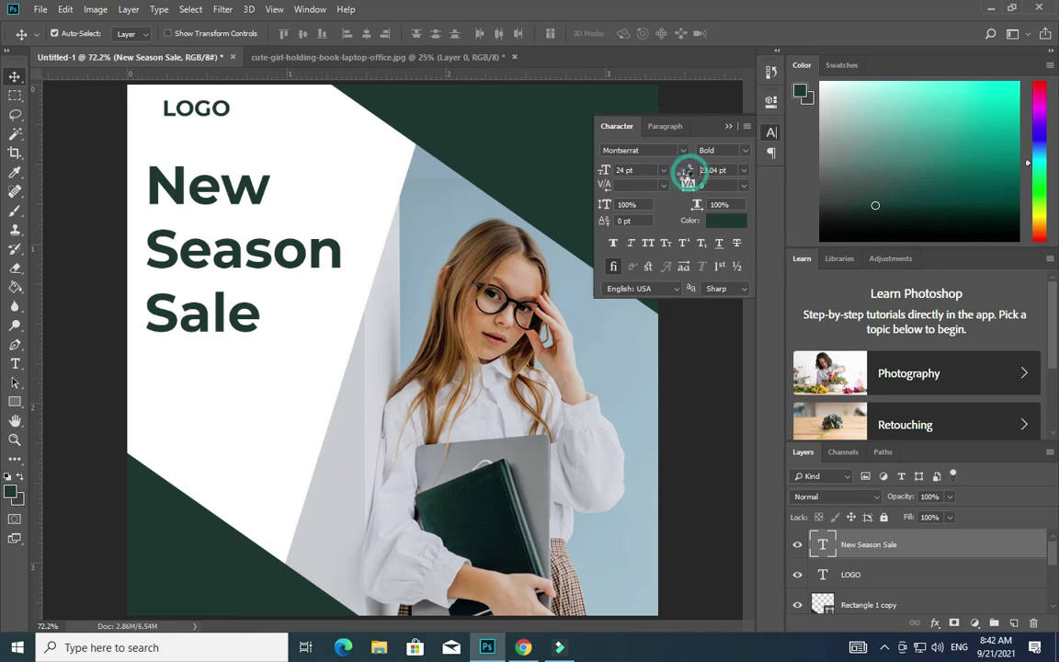
{"action": "left_click_drag", "start_coordinate": [689, 174], "coordinate": [672, 191]}
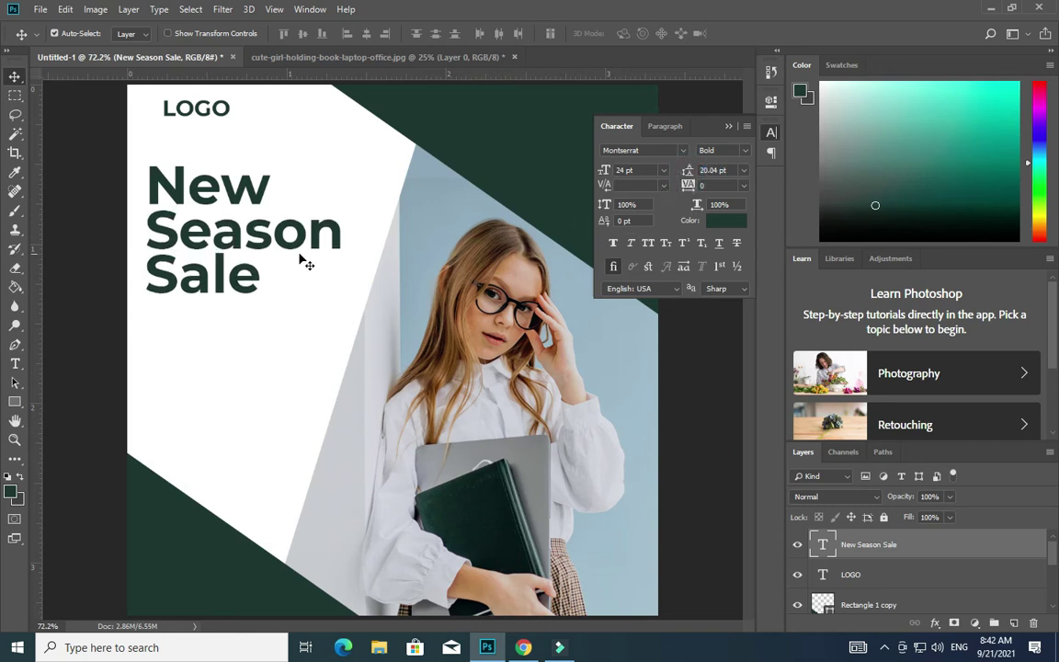
{"action": "left_click", "coordinate": [728, 126]}
Colour the headline word 'New' a dark brown sampled from the photo.
{"action": "key", "text": "t"}
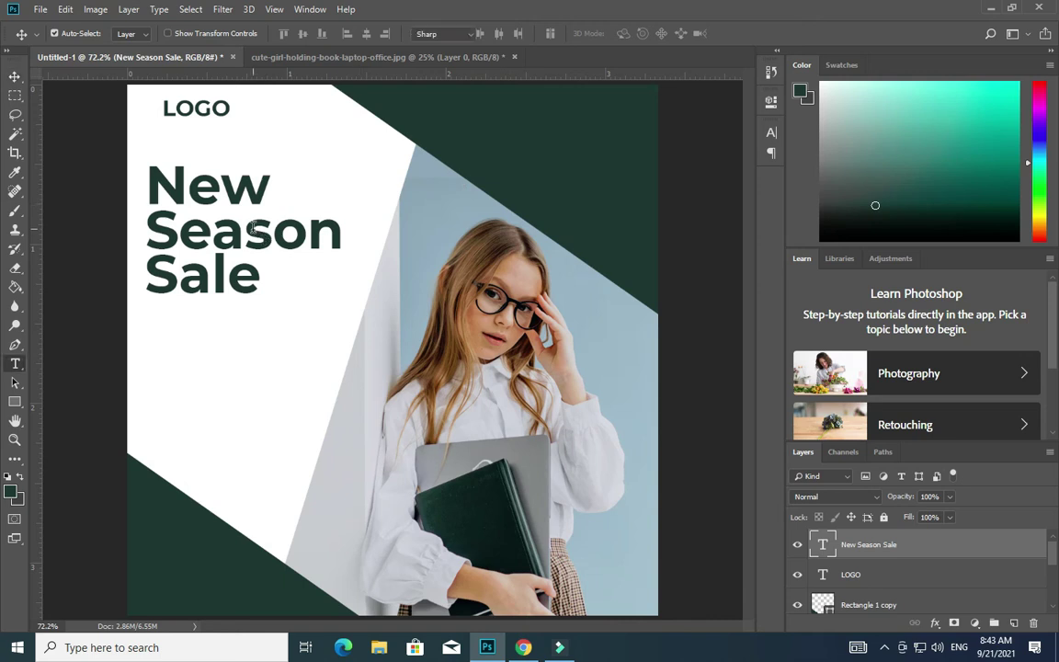
{"action": "left_click", "coordinate": [221, 188]}
{"action": "double_click", "coordinate": [221, 188]}
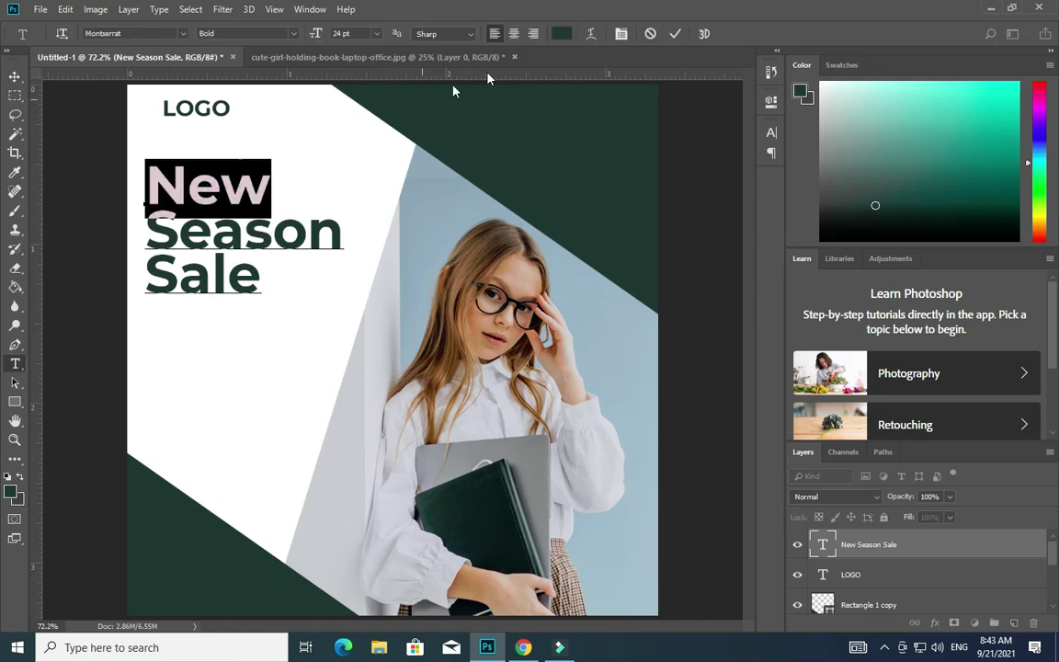
{"action": "left_click", "coordinate": [561, 33]}
{"action": "left_click", "coordinate": [465, 281]}
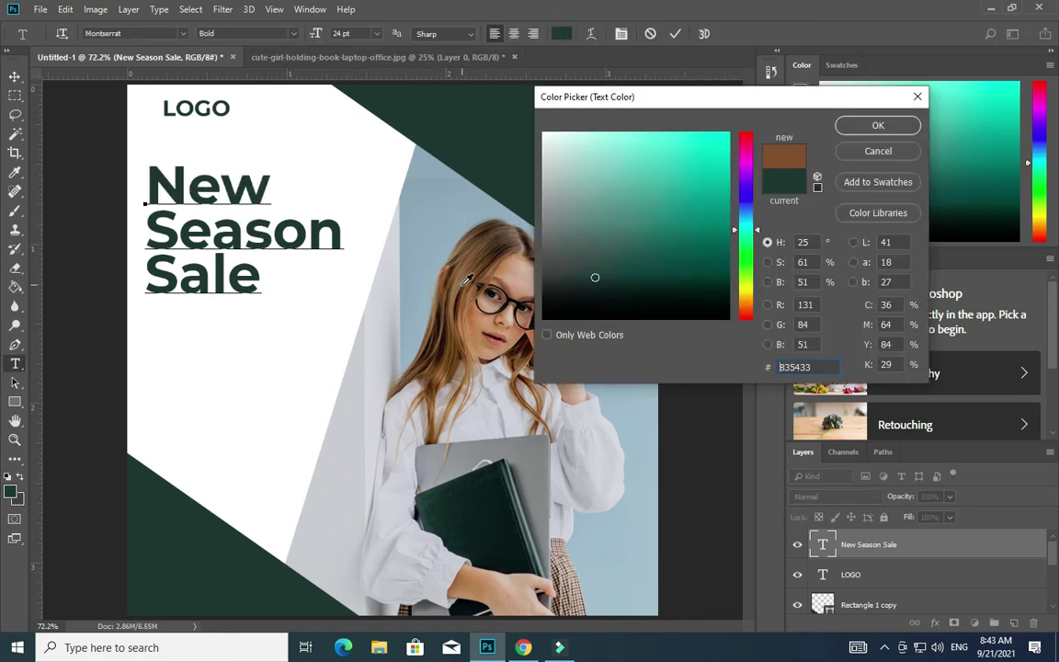
{"action": "left_click", "coordinate": [568, 570]}
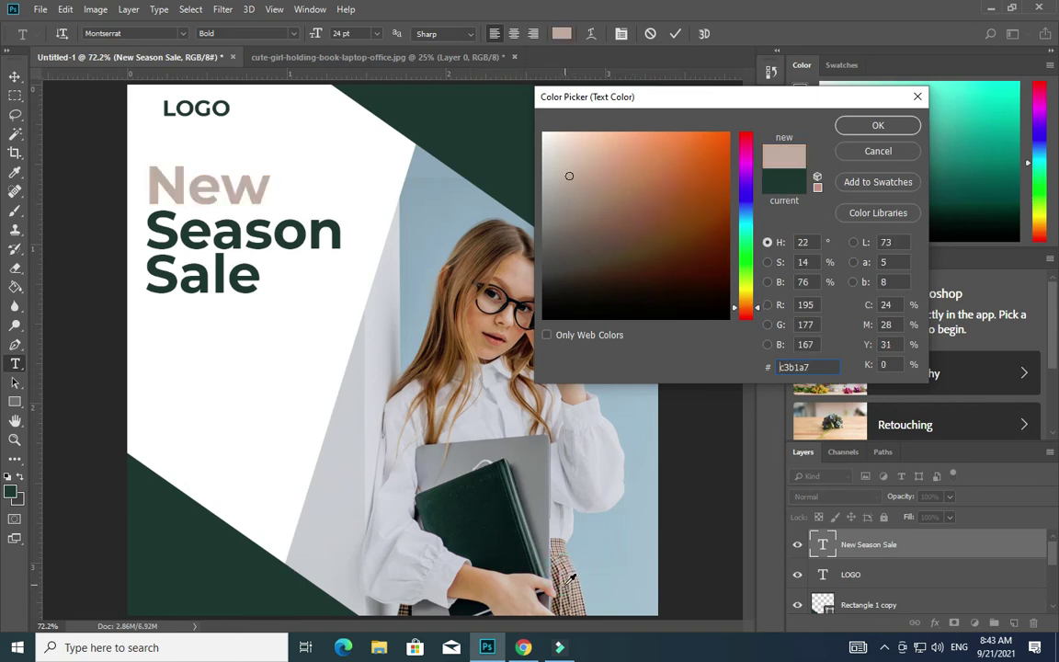
{"action": "left_click", "coordinate": [569, 581]}
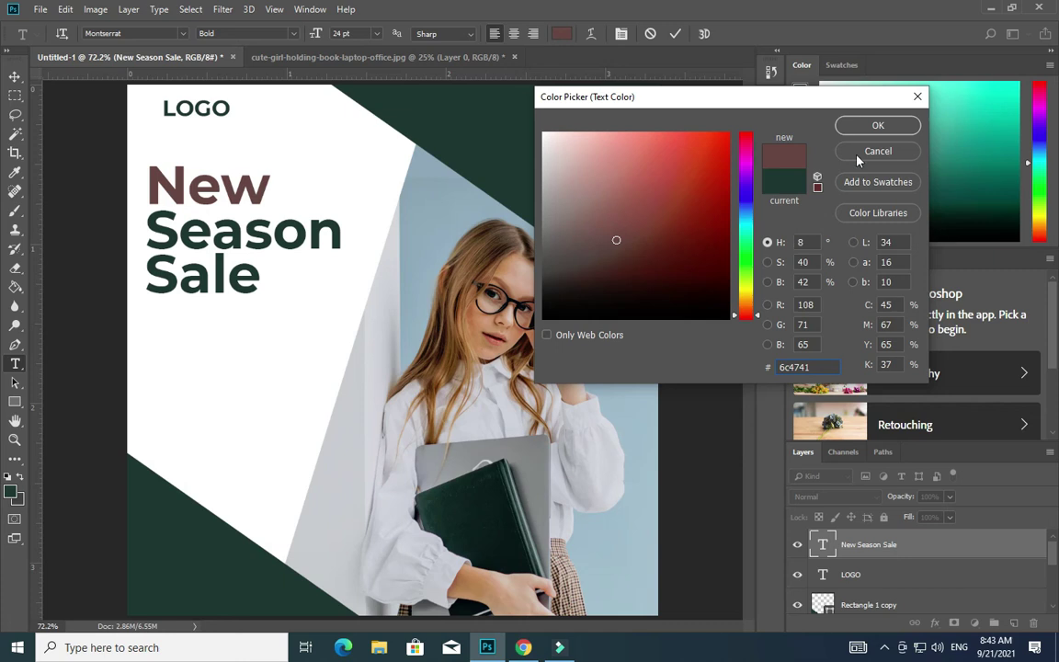
{"action": "left_click", "coordinate": [878, 126]}
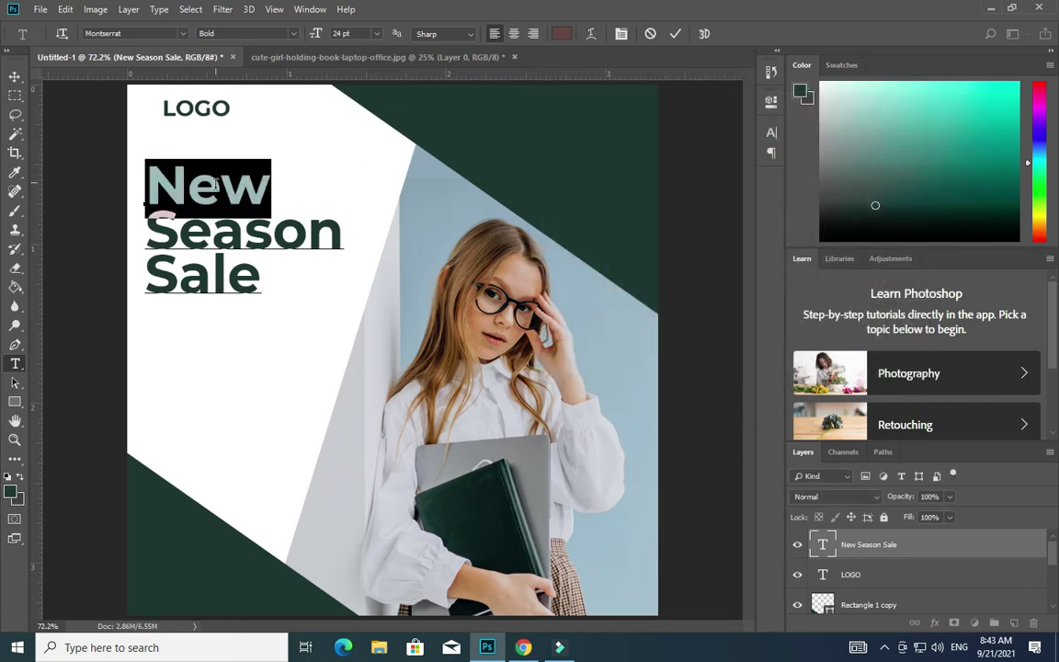
Recolour 'Season' with that same brown (#6c4741) sampled from 'New'.
{"action": "double_click", "coordinate": [224, 235]}
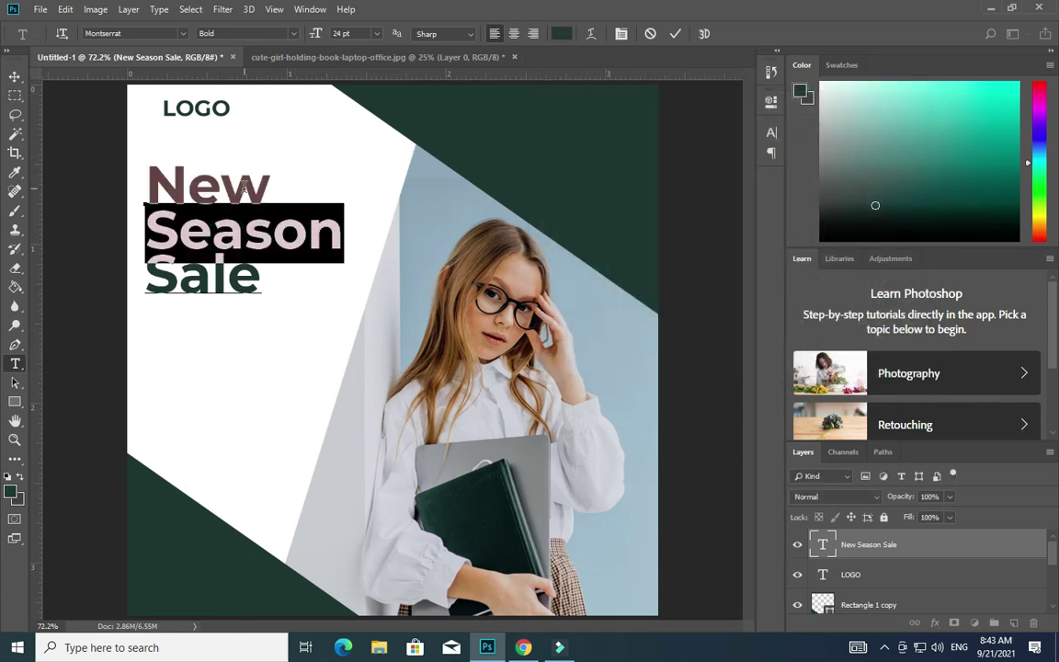
{"action": "left_click", "coordinate": [561, 34]}
{"action": "left_click", "coordinate": [213, 175]}
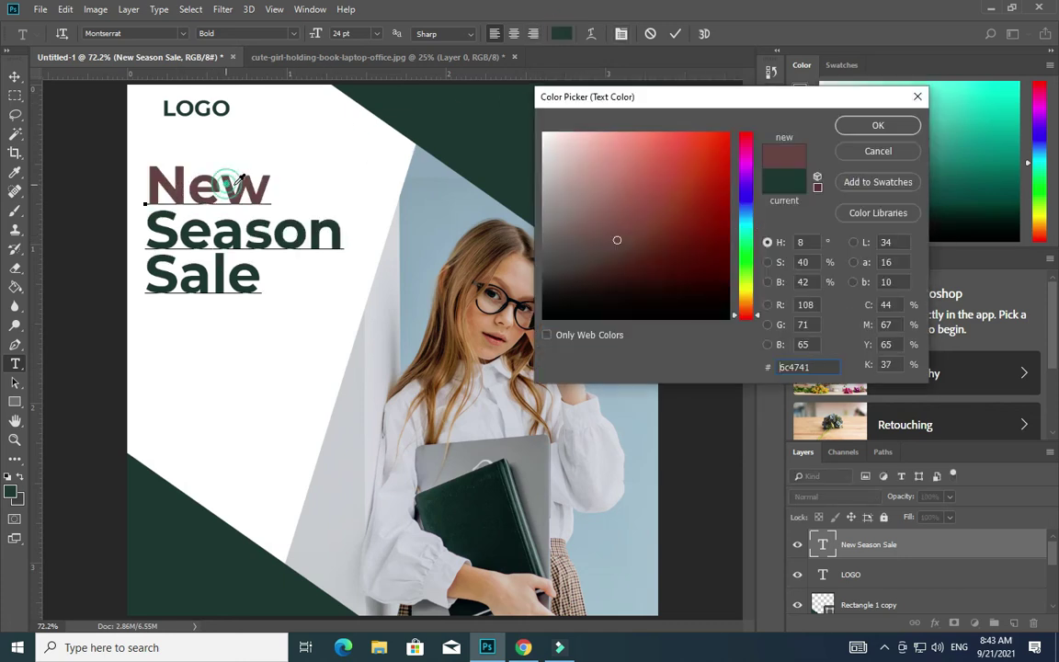
{"action": "left_click", "coordinate": [873, 126]}
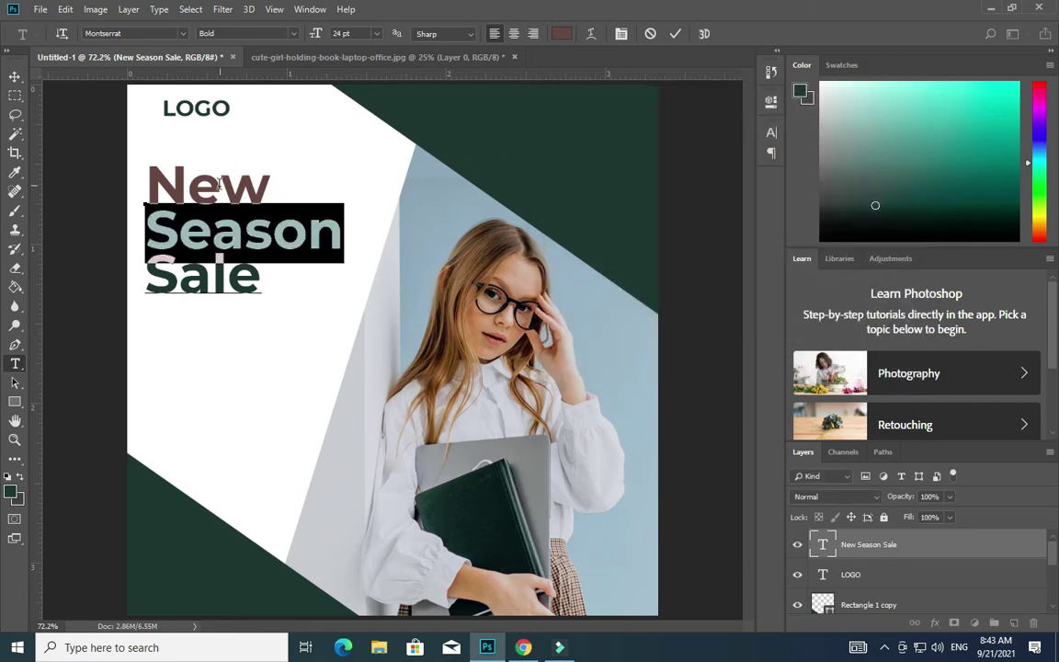
Return 'New' to the poster's dark green (#293937) and commit the headline.
{"action": "double_click", "coordinate": [213, 179]}
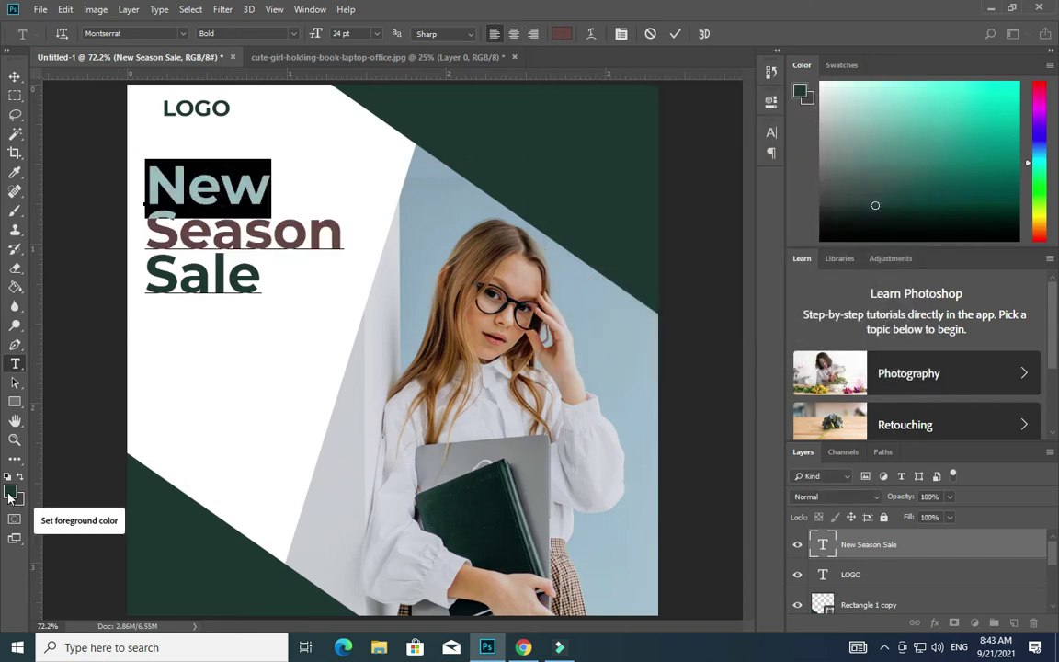
{"action": "left_click", "coordinate": [12, 493]}
{"action": "left_click", "coordinate": [189, 266]}
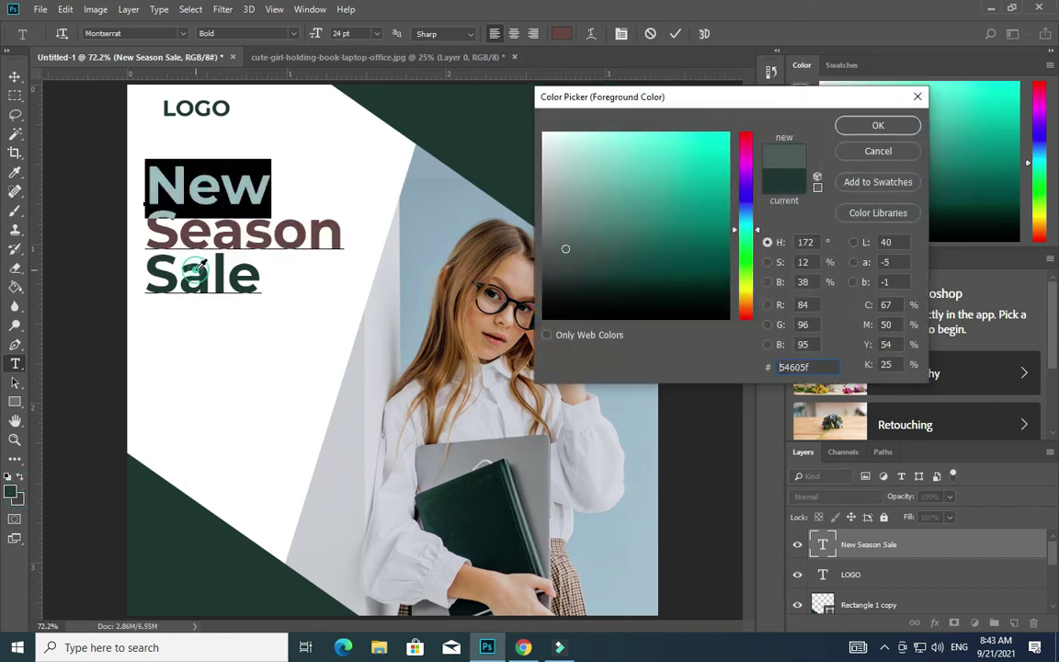
{"action": "key", "text": "Return"}
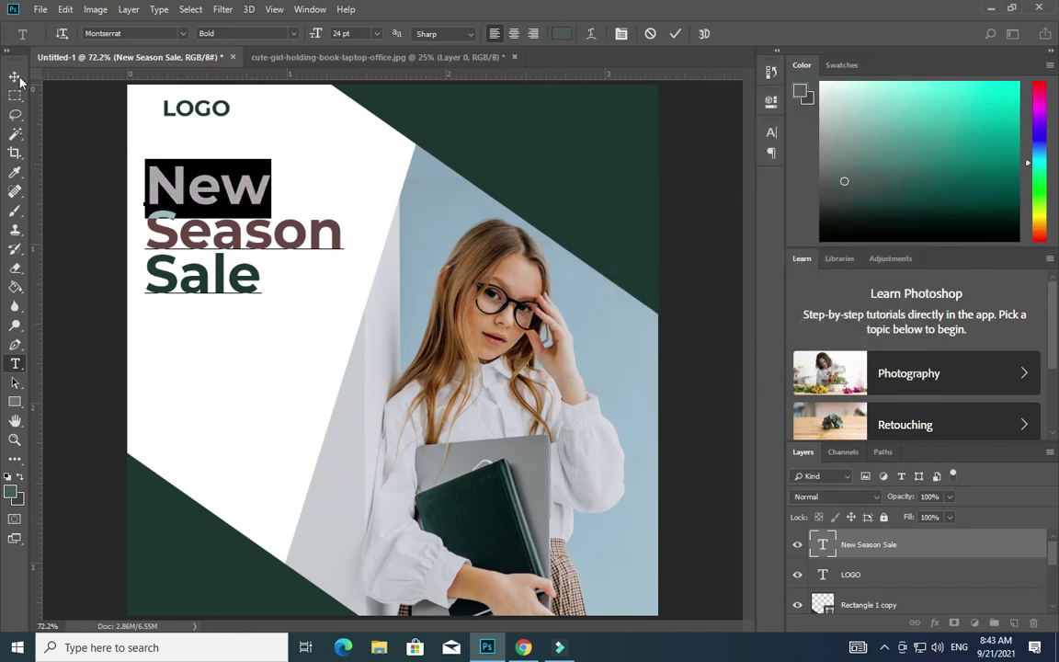
{"action": "left_click", "coordinate": [17, 77]}
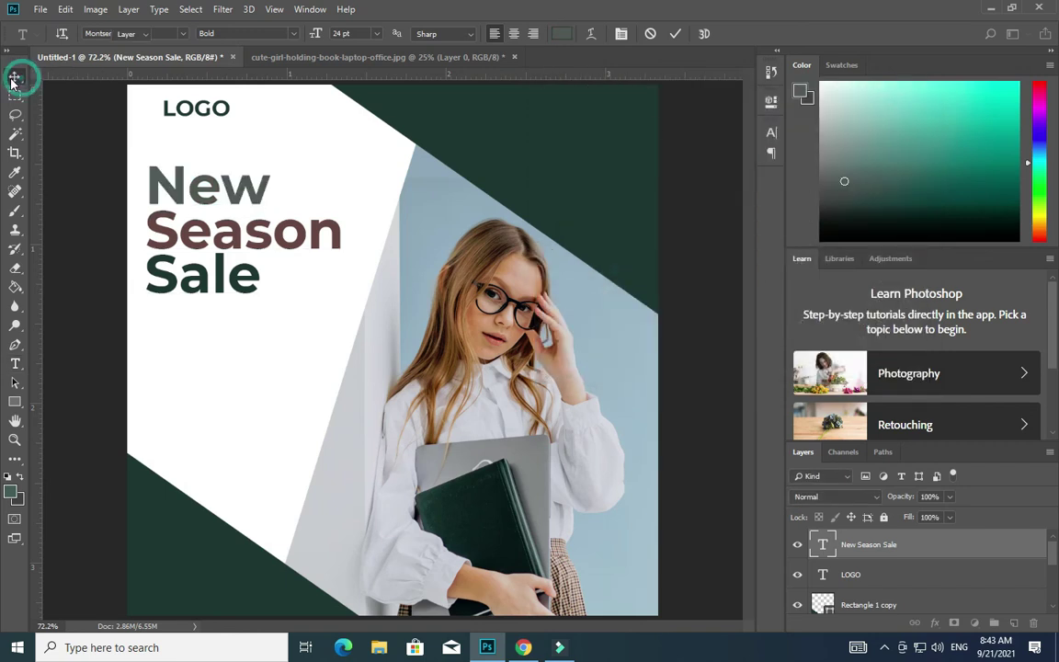
{"action": "double_click", "coordinate": [191, 206]}
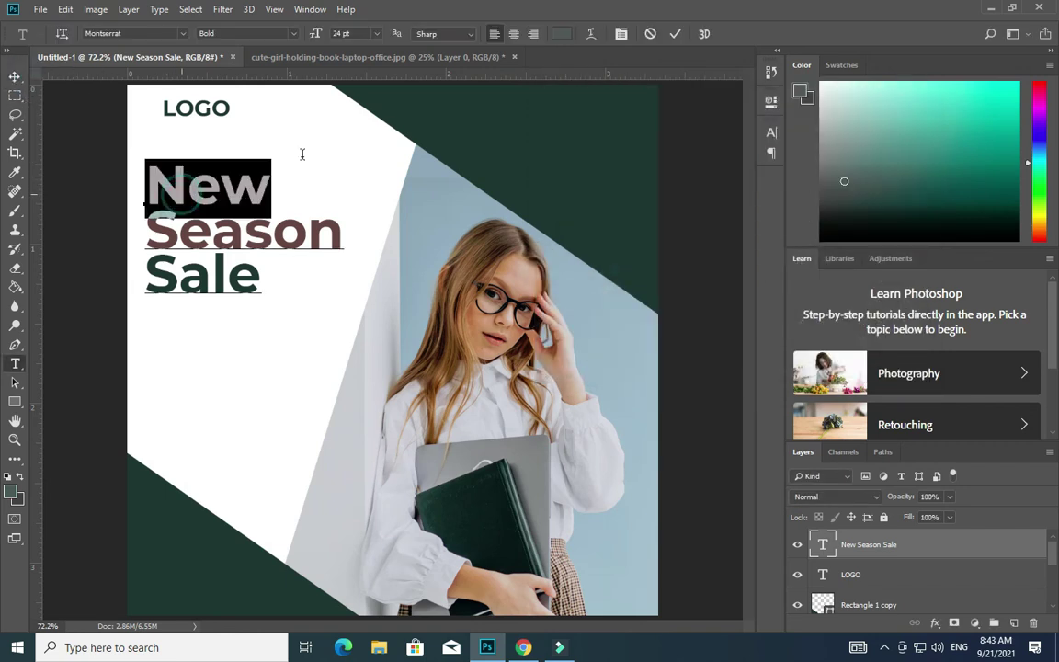
{"action": "left_click", "coordinate": [560, 33]}
{"action": "left_click", "coordinate": [519, 103]}
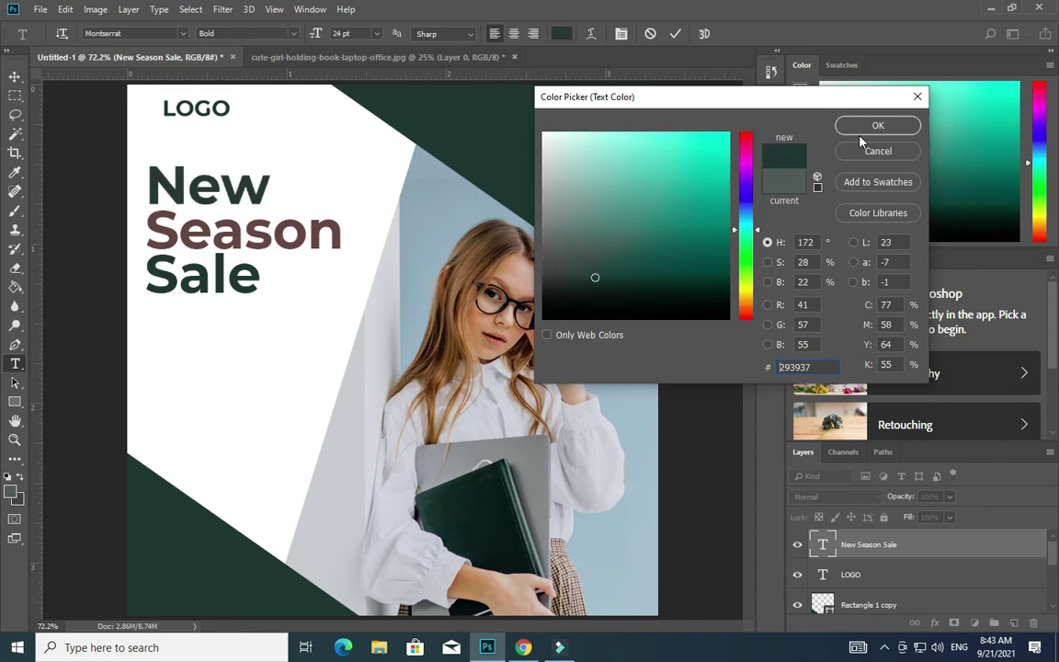
{"action": "left_click", "coordinate": [878, 125]}
{"action": "left_click", "coordinate": [13, 79]}
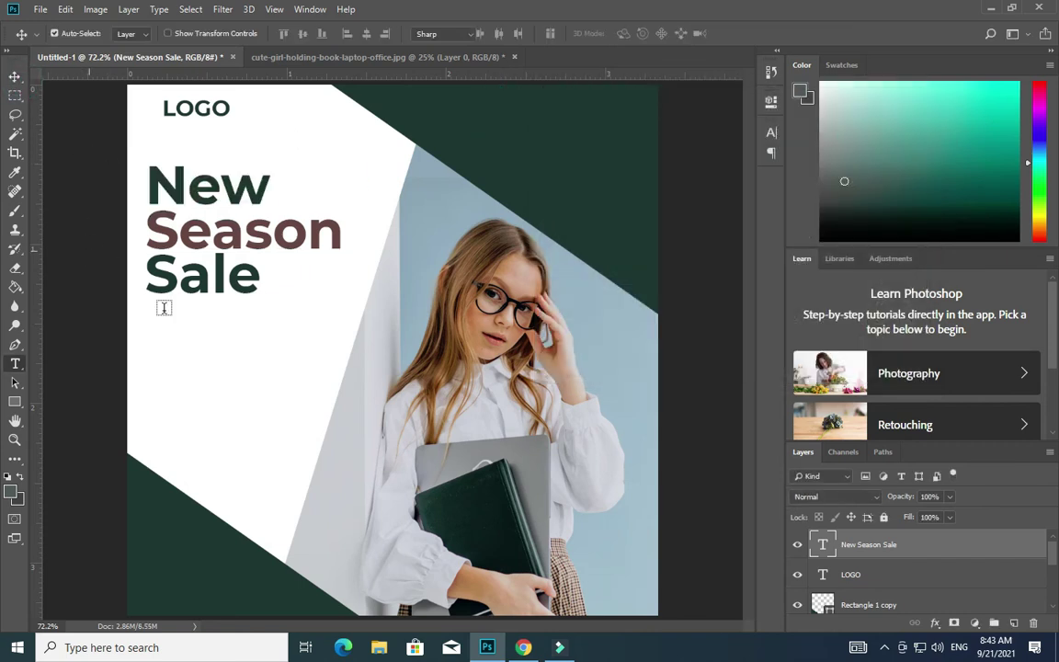
{"action": "left_click", "coordinate": [14, 364]}
Draw a wide rectangle below the headline and round its corners in Properties.
{"action": "left_click", "coordinate": [15, 402]}
{"action": "left_click_drag", "start_coordinate": [153, 349], "coordinate": [304, 382]}
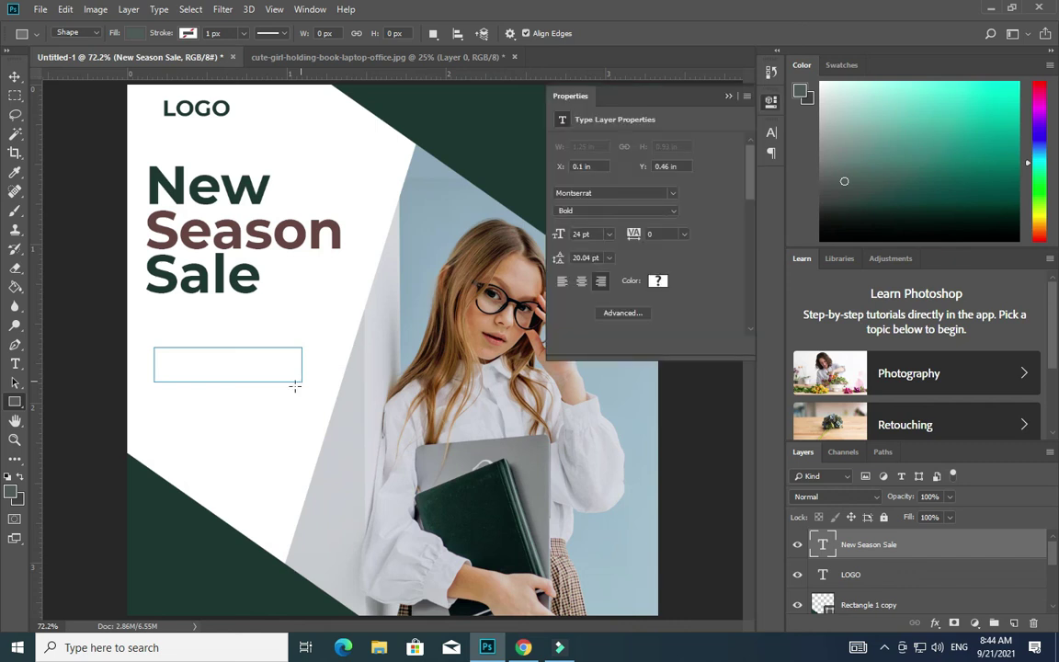
{"action": "left_click", "coordinate": [728, 95]}
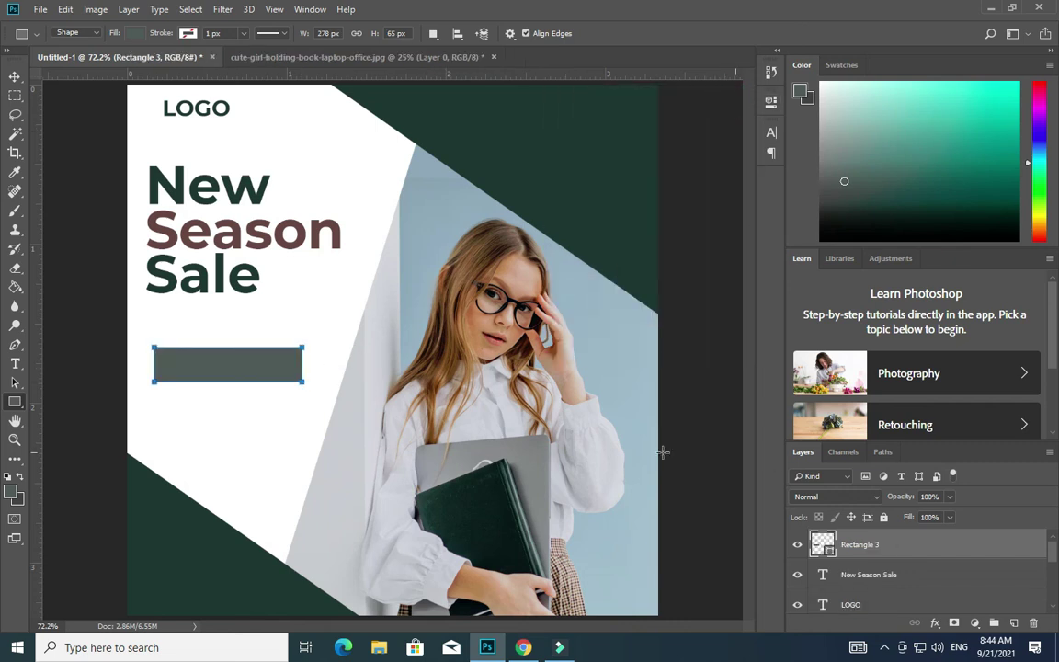
{"action": "left_click", "coordinate": [771, 132]}
{"action": "left_click", "coordinate": [773, 153]}
{"action": "left_click", "coordinate": [772, 96]}
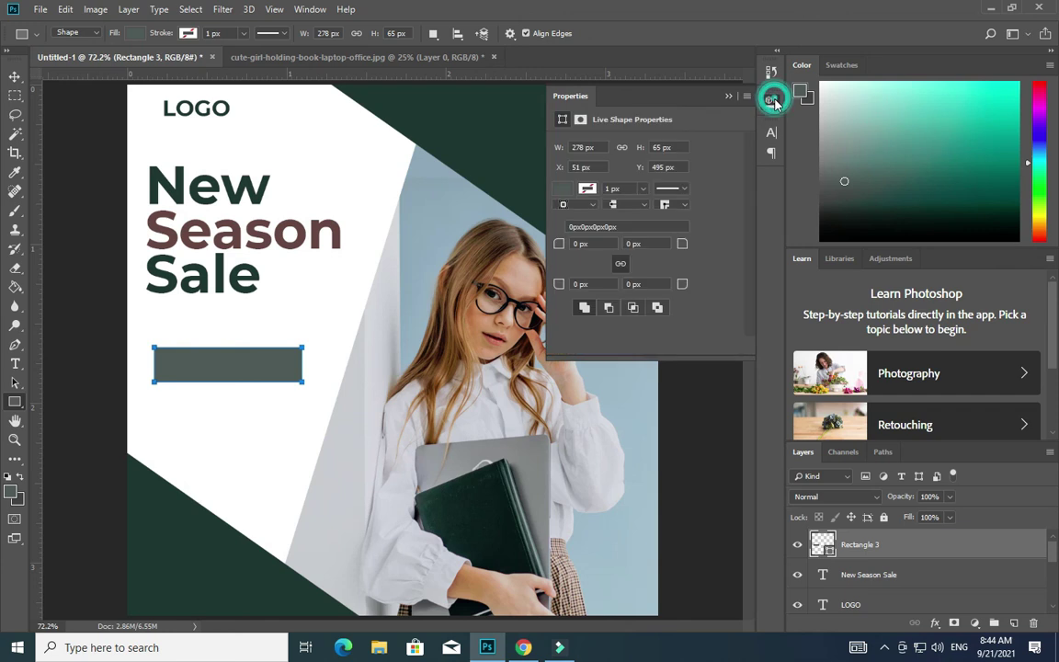
{"action": "left_click_drag", "start_coordinate": [555, 248], "coordinate": [571, 246]}
{"action": "left_click", "coordinate": [743, 92]}
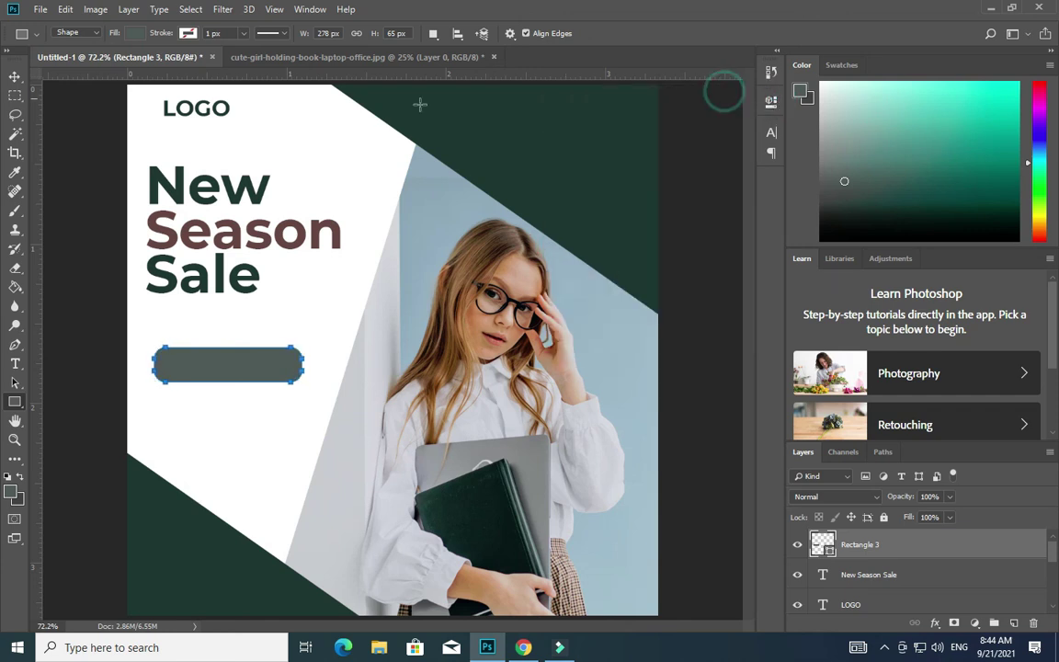
Nudge the rounded rectangle into line and fill it with dark green #293937.
{"action": "left_click", "coordinate": [15, 76]}
{"action": "left_click_drag", "start_coordinate": [196, 383], "coordinate": [196, 373]}
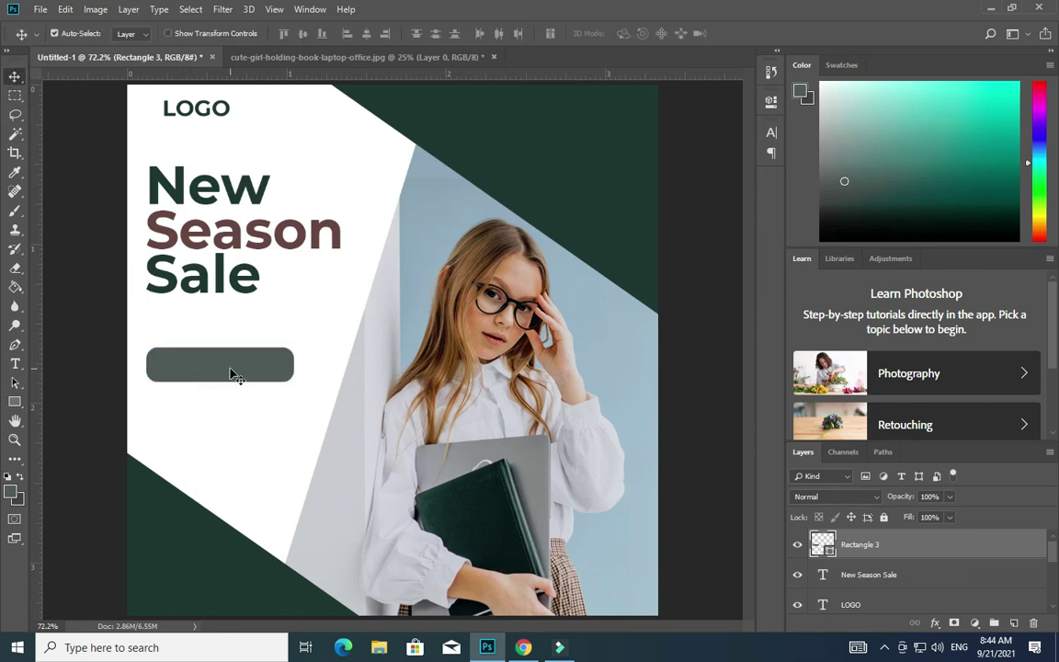
{"action": "double_click", "coordinate": [823, 544]}
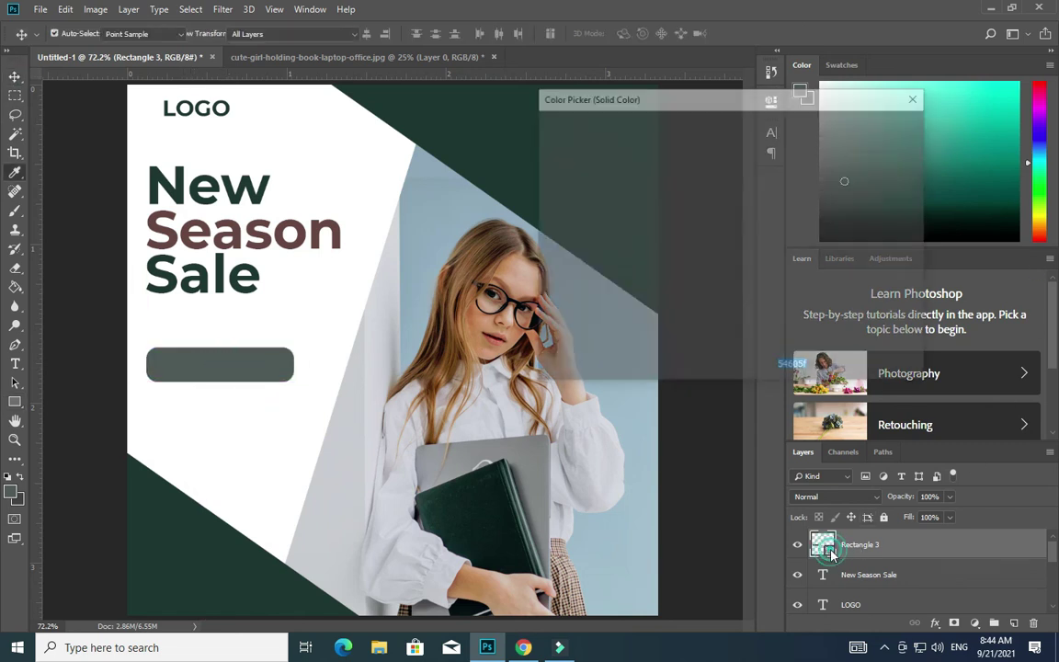
{"action": "left_click", "coordinate": [479, 122]}
{"action": "left_click", "coordinate": [869, 126]}
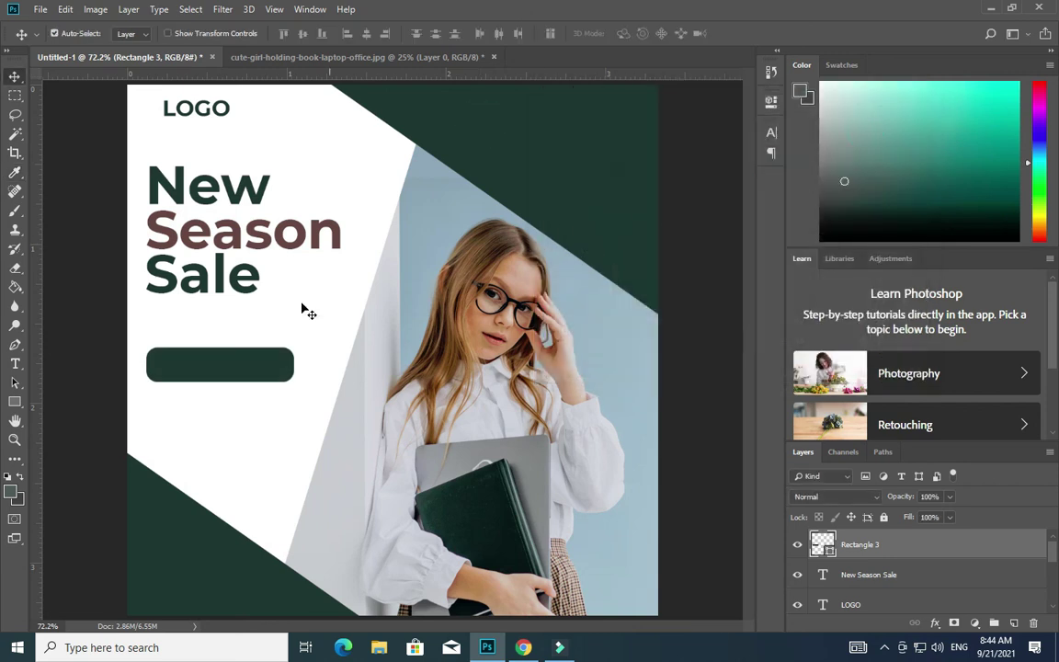
Add 'Shop Now' text and scale it to about 41% inside the green button.
{"action": "key", "text": "t"}
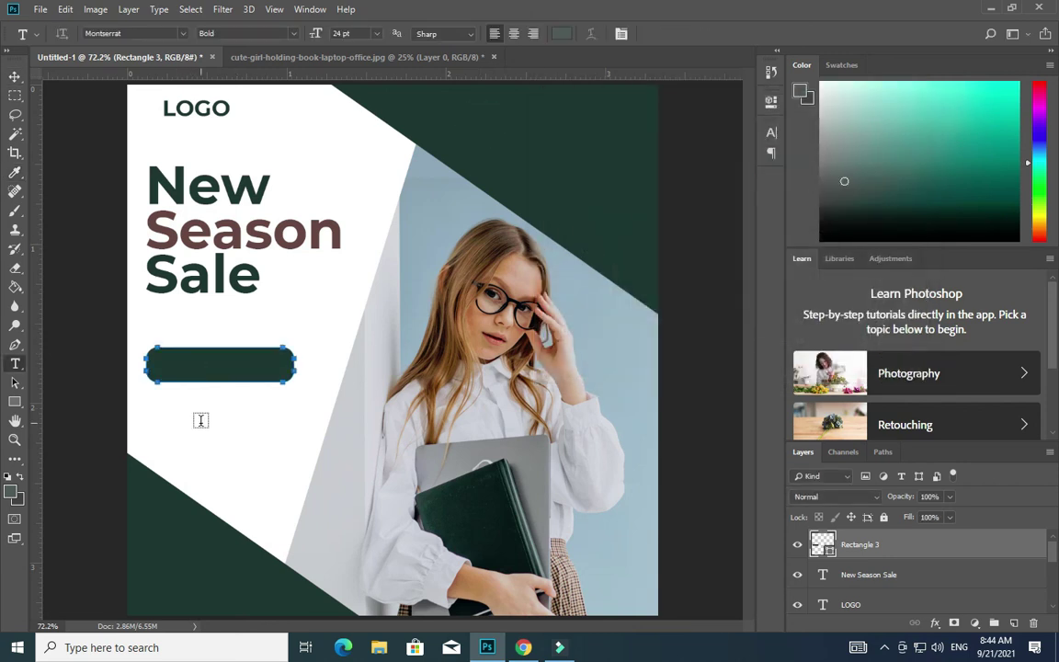
{"action": "left_click", "coordinate": [200, 423]}
{"action": "type", "text": "Shop No"}
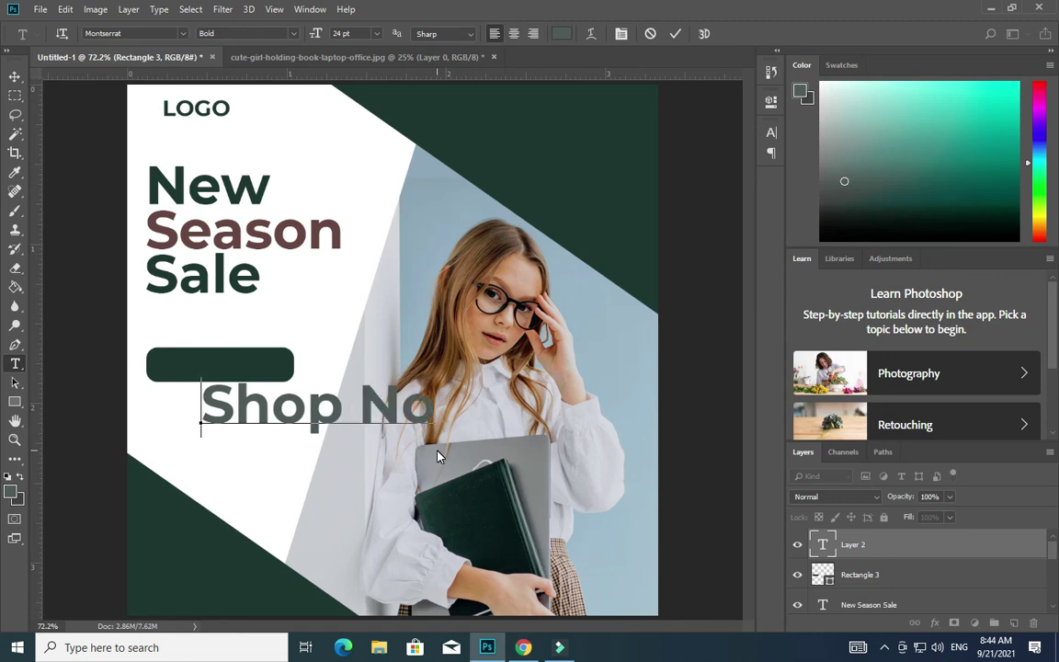
{"action": "type", "text": "w"}
{"action": "key", "text": "ctrl+a"}
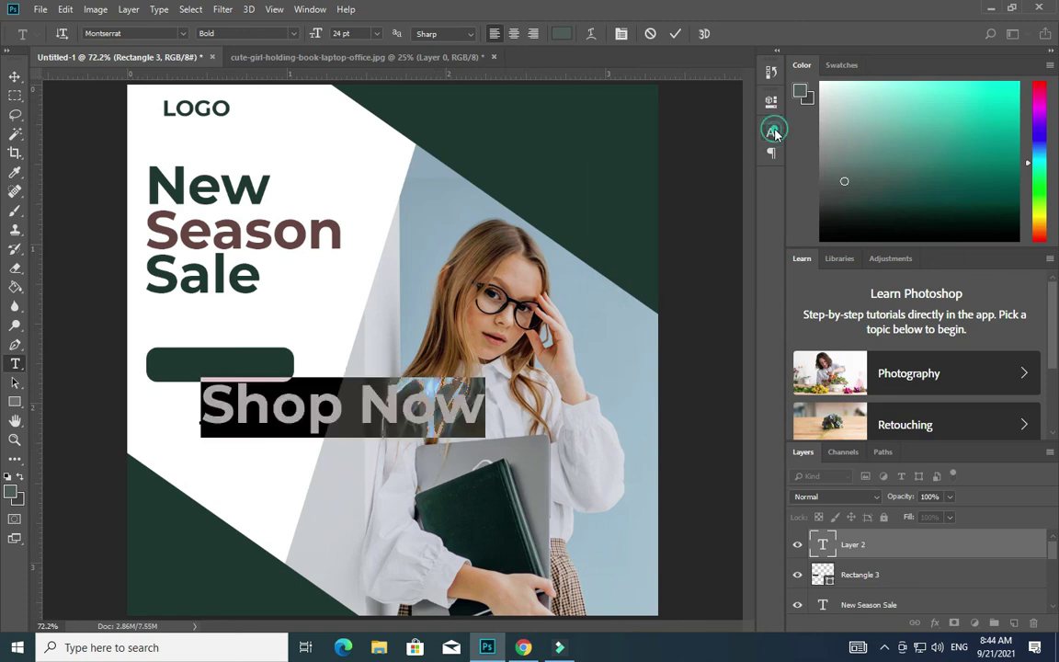
{"action": "left_click", "coordinate": [14, 75]}
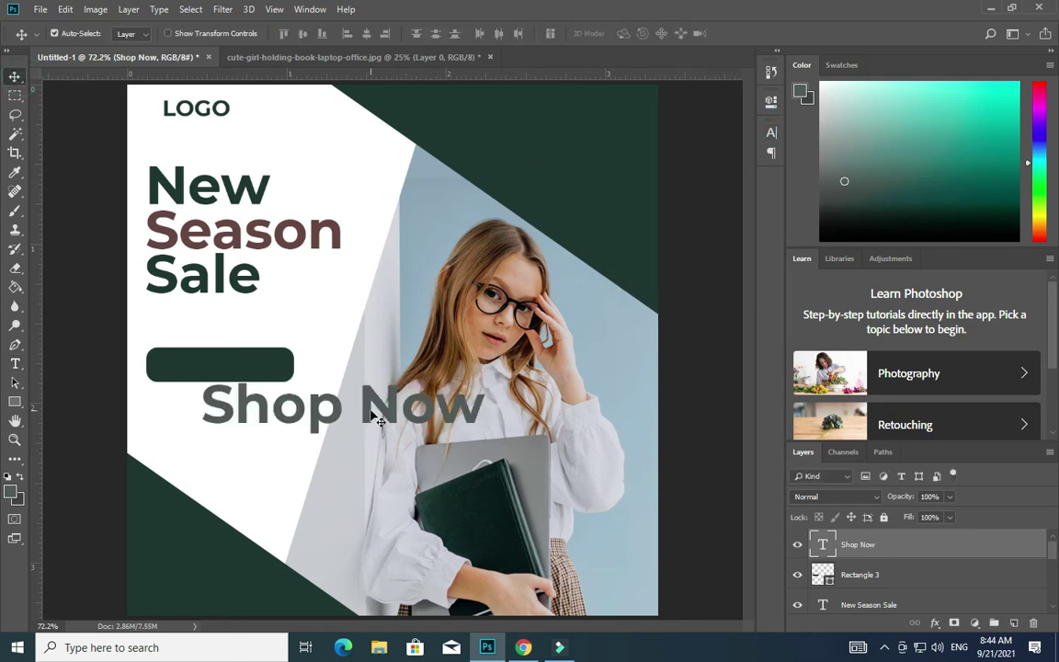
{"action": "key", "text": "ctrl+t"}
{"action": "left_click_drag", "start_coordinate": [484, 429], "coordinate": [230, 366]}
{"action": "mouse_move", "coordinate": [294, 377]}
{"action": "left_mouse_down"}
{"action": "mouse_move", "coordinate": [270, 375]}
{"action": "mouse_move", "coordinate": [281, 380]}
{"action": "left_mouse_up"}
{"action": "key", "text": "Return"}
Set the 'Shop Now' text colour to white (#ffffff).
{"action": "key", "text": "t"}
{"action": "triple_click", "coordinate": [204, 364]}
{"action": "left_click", "coordinate": [562, 37]}
{"action": "type", "text": "ffffff"}
{"action": "key", "text": "Return"}
{"action": "left_click", "coordinate": [13, 77]}
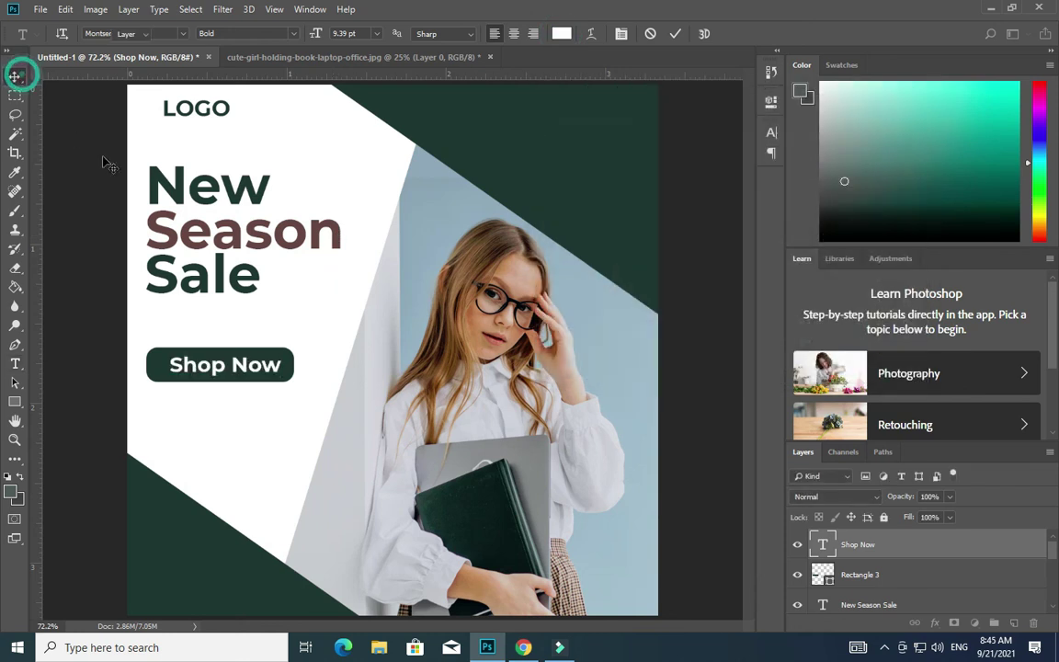
Centre 'Shop Now' horizontally and vertically on the button shape.
{"action": "left_click", "coordinate": [219, 377], "text": "shift"}
{"action": "left_click", "coordinate": [302, 33]}
{"action": "left_click", "coordinate": [366, 33]}
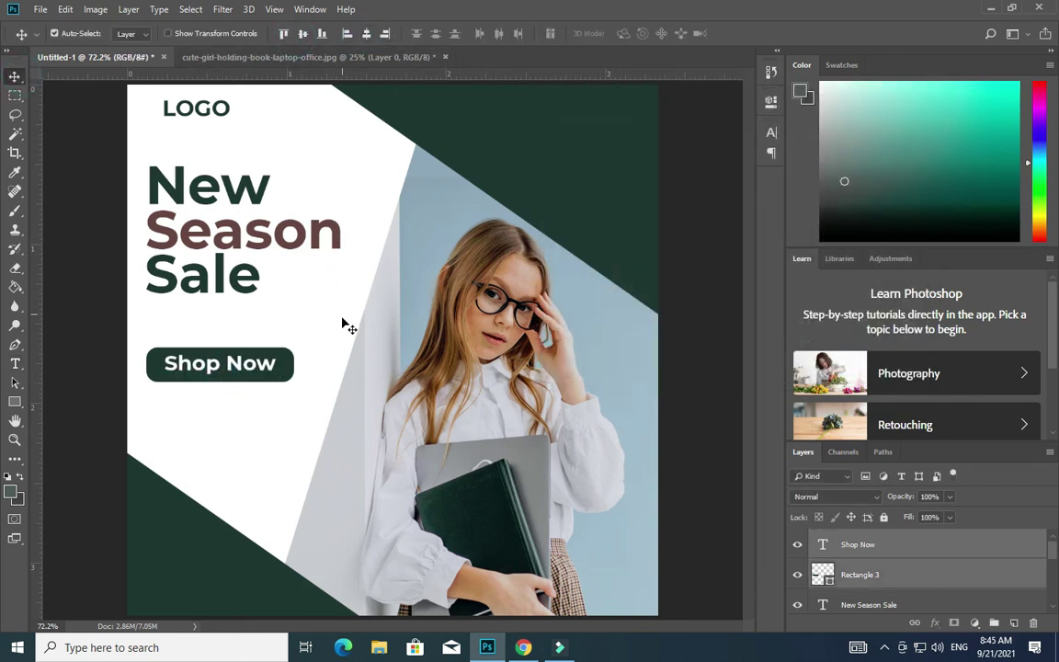
{"action": "left_click", "coordinate": [79, 385]}
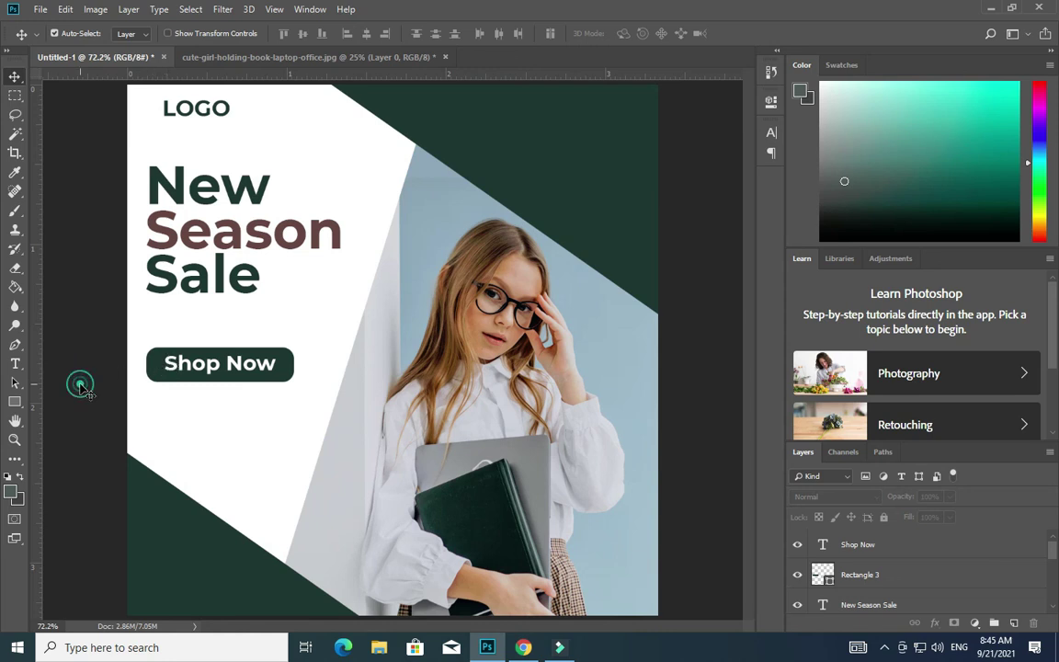